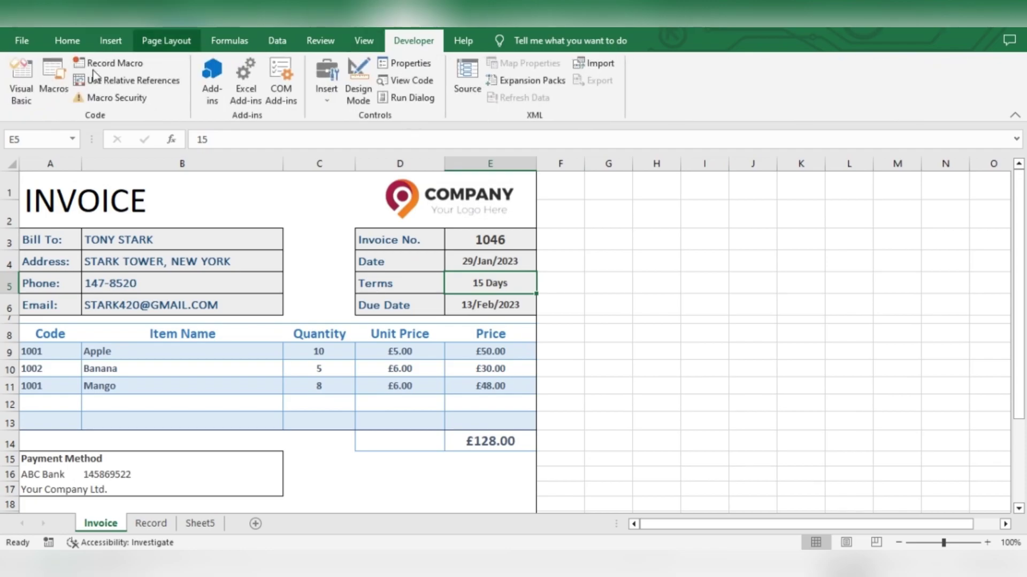
- Insert a new module in the workbook's VBA project and paste the copied recordinvoice macro code into it
left_click(19, 88)
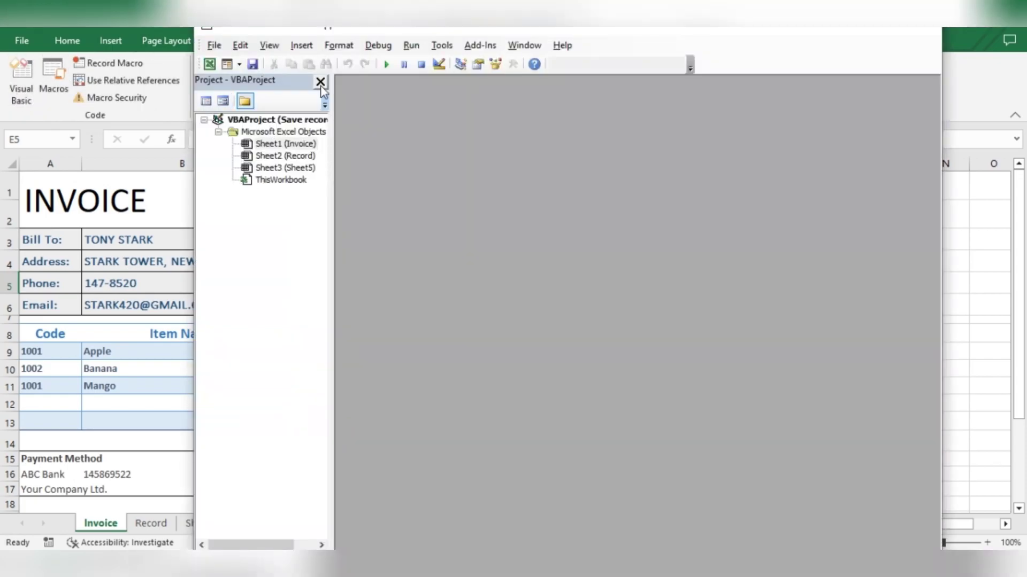
left_click(301, 45)
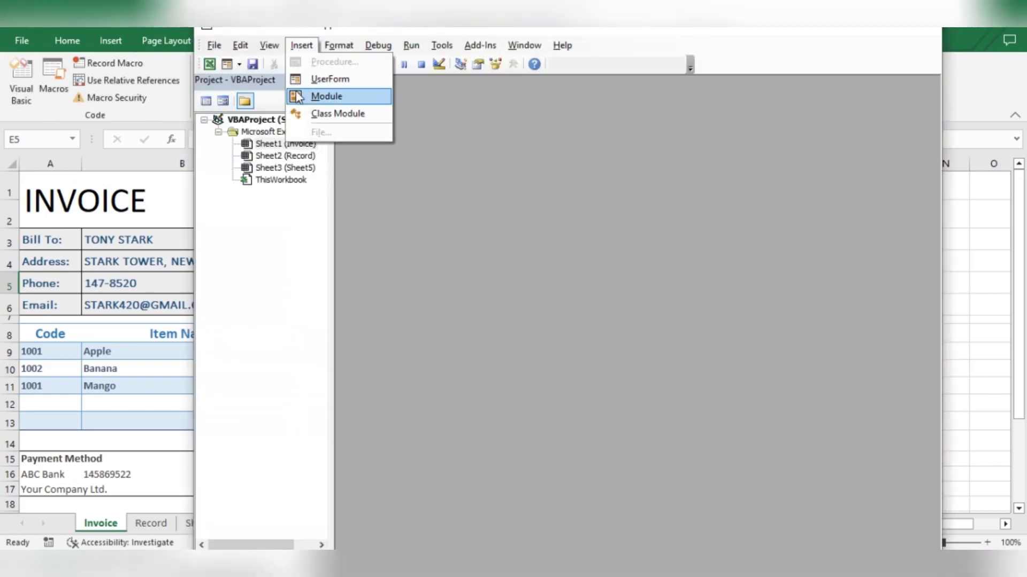
left_click(299, 97)
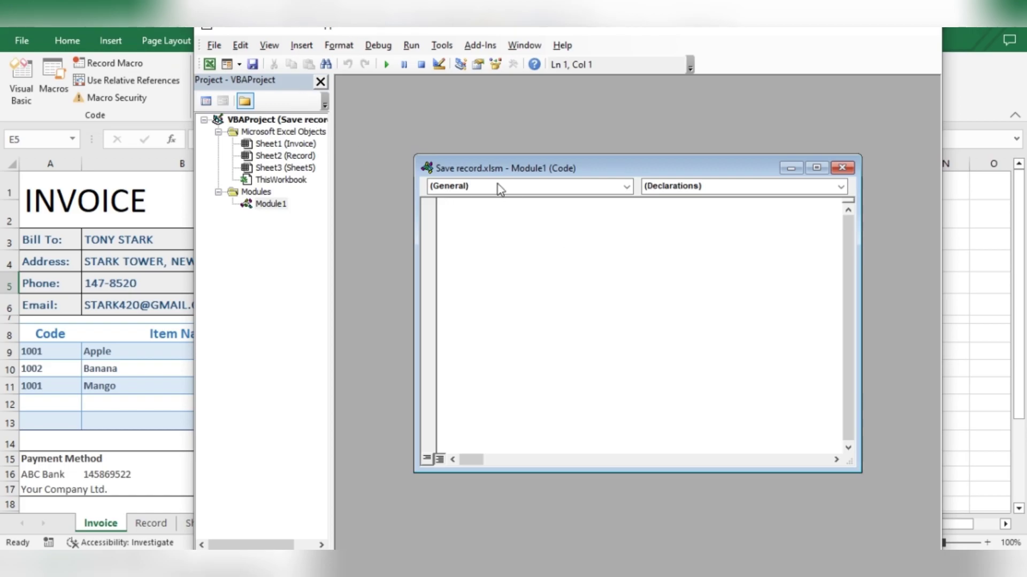
left_click_drag(489, 171, 426, 133)
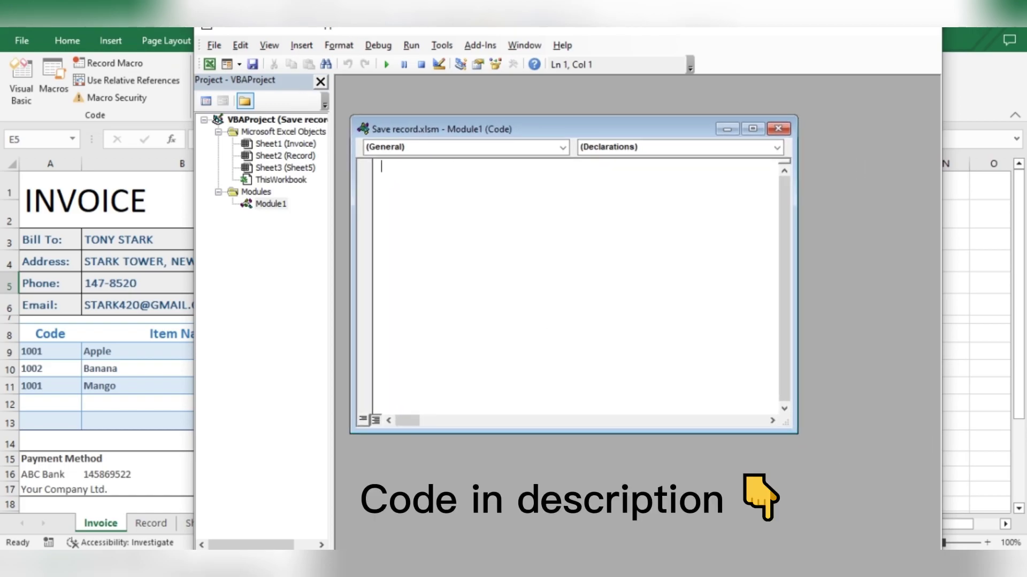
key("ctrl+v")
scroll(539, 380, "up", 4)
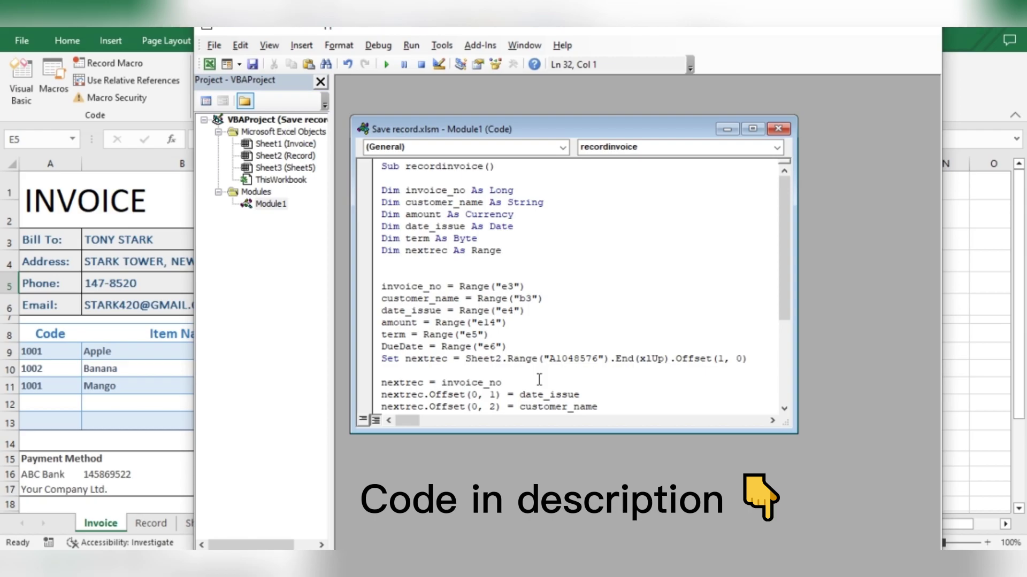
- Check the macro's invoice_no range e3 and customer_name range b3 against the matching cells on the Invoice sheet
left_click_drag(501, 287, 507, 287)
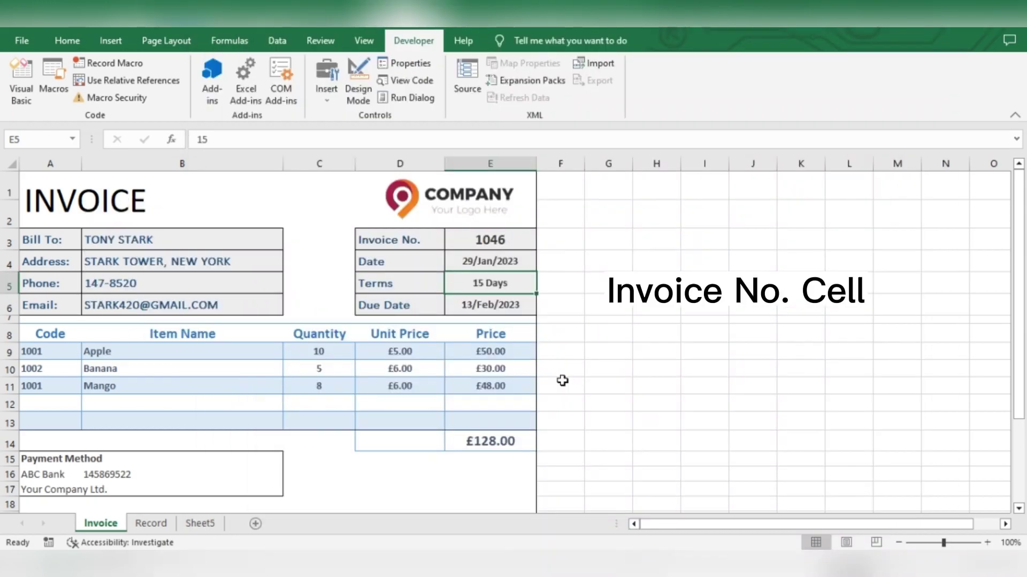
left_click(475, 240)
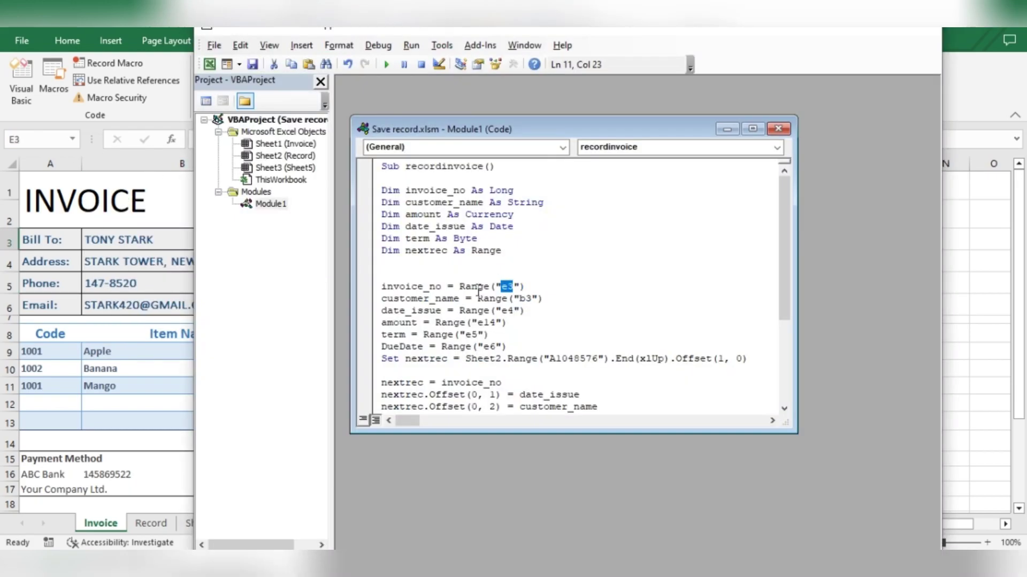
double_click(522, 298)
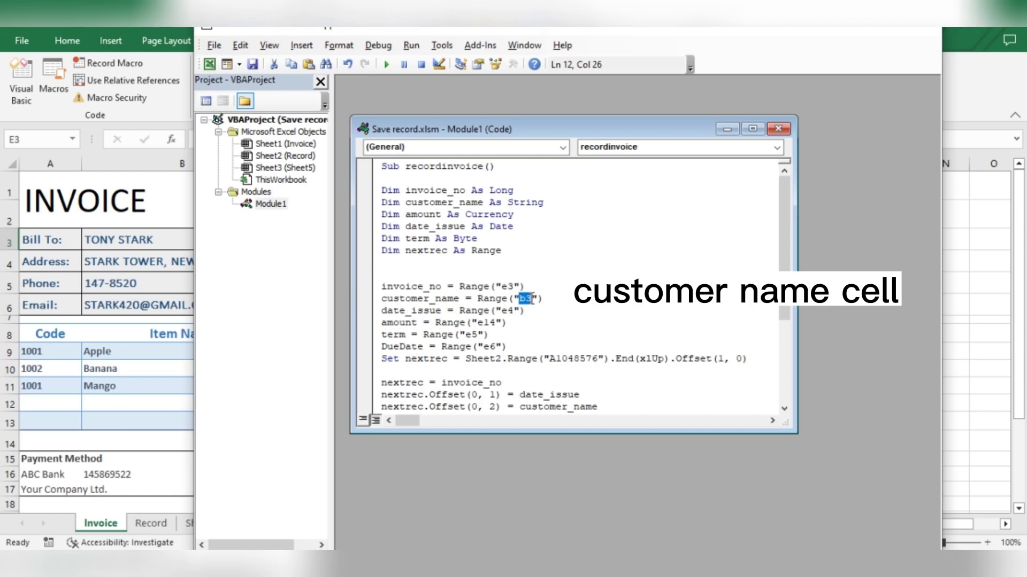
key("alt+Tab")
left_click(159, 244)
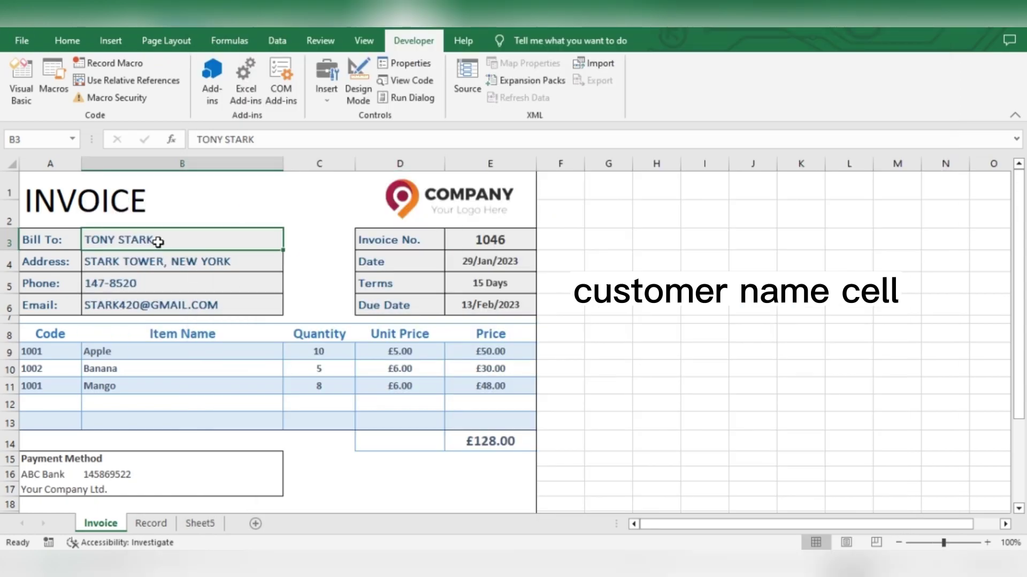
left_click(34, 138)
key("alt+Tab")
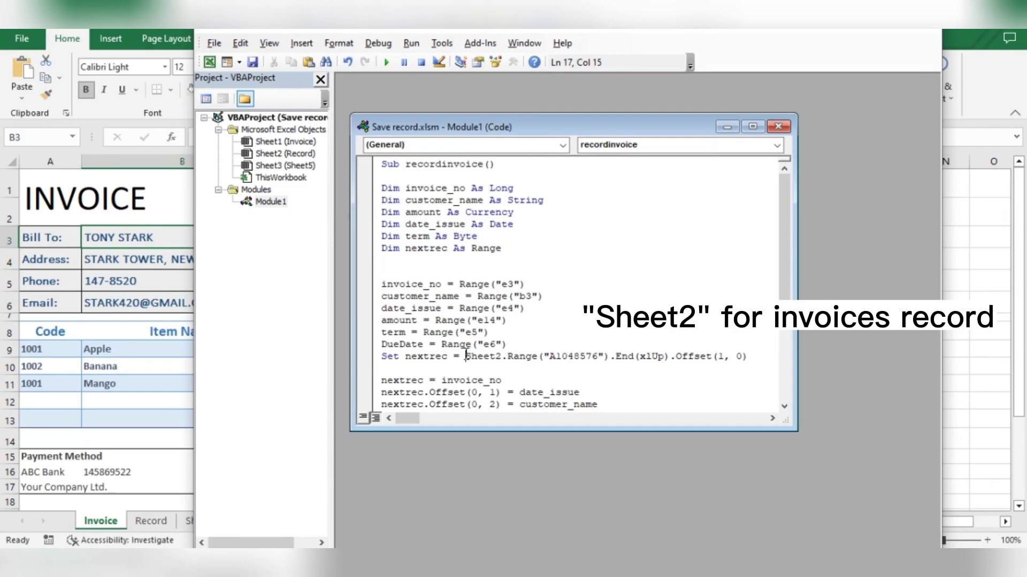
- Check the macro's Sheet2 reference in the nextrec line against the Record sheet, and return to the Invoice sheet
left_click_drag(465, 359, 508, 358)
key("alt+Tab")
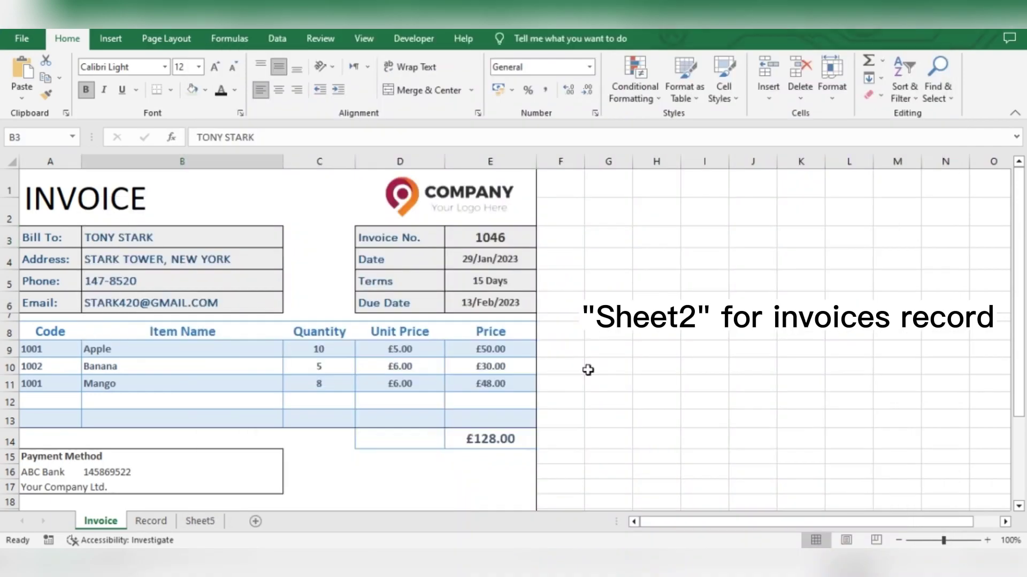
left_click(160, 519)
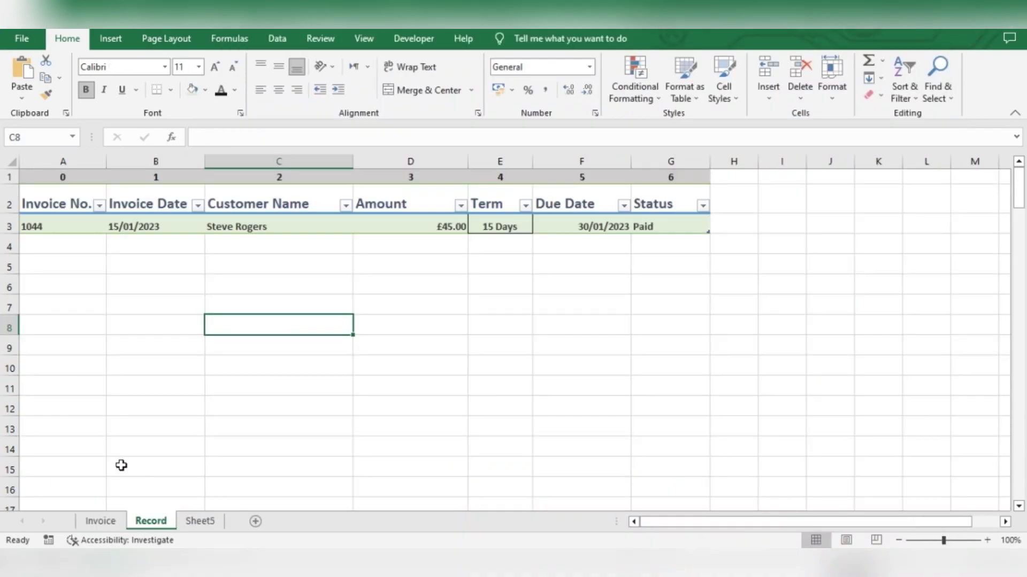
left_click(111, 520)
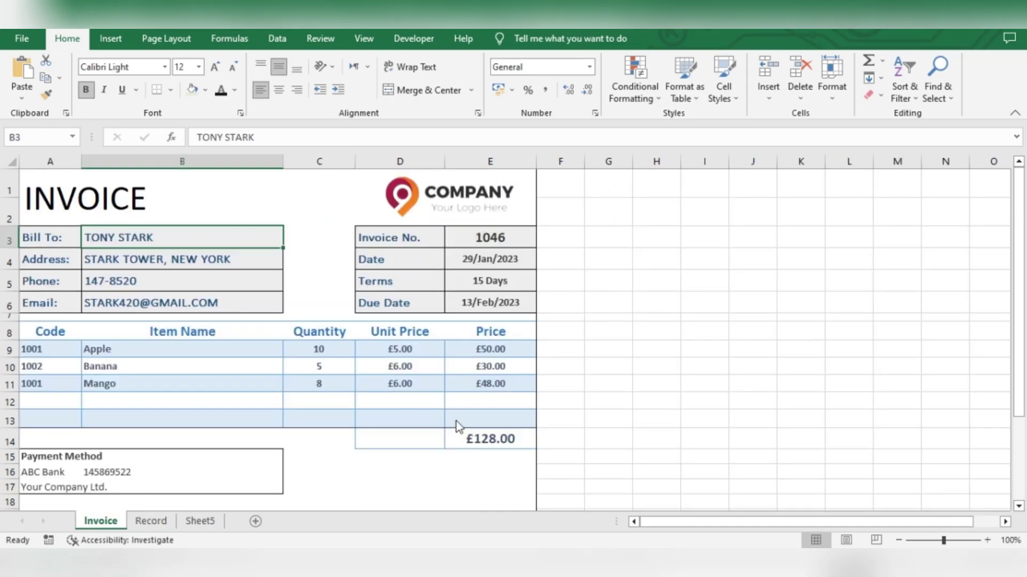
- Compare the date_issue offset of 1 in the macro with the number above the Invoice Date column on the Record sheet
key("alt+Tab")
scroll(493, 382, "down", 3)
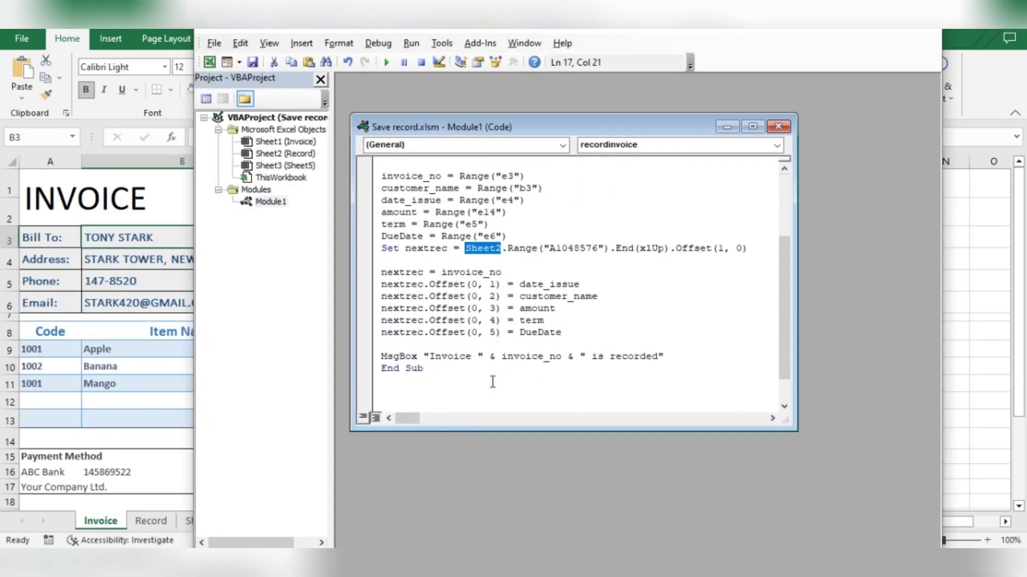
double_click(493, 284)
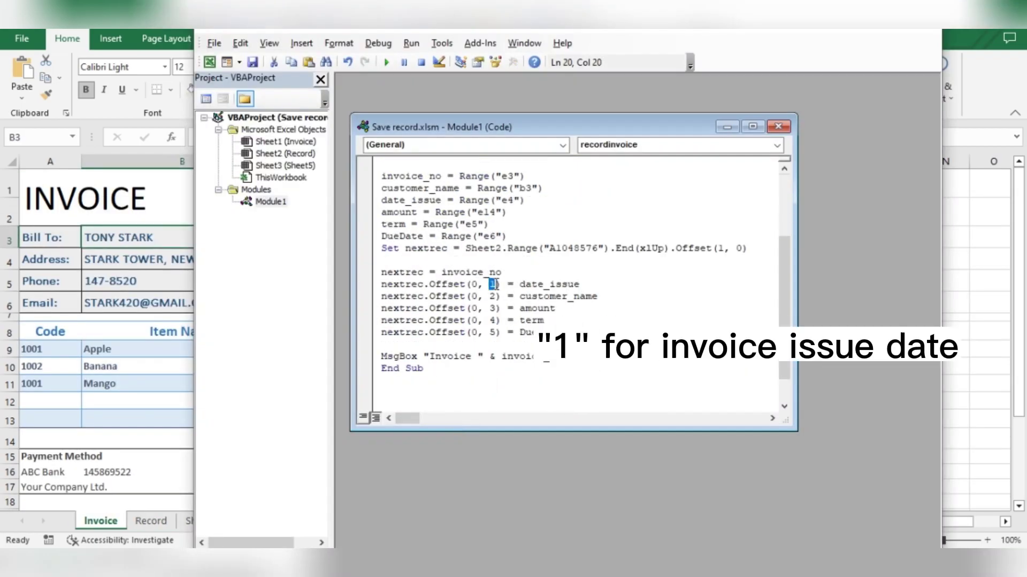
left_click_drag(526, 285, 581, 285)
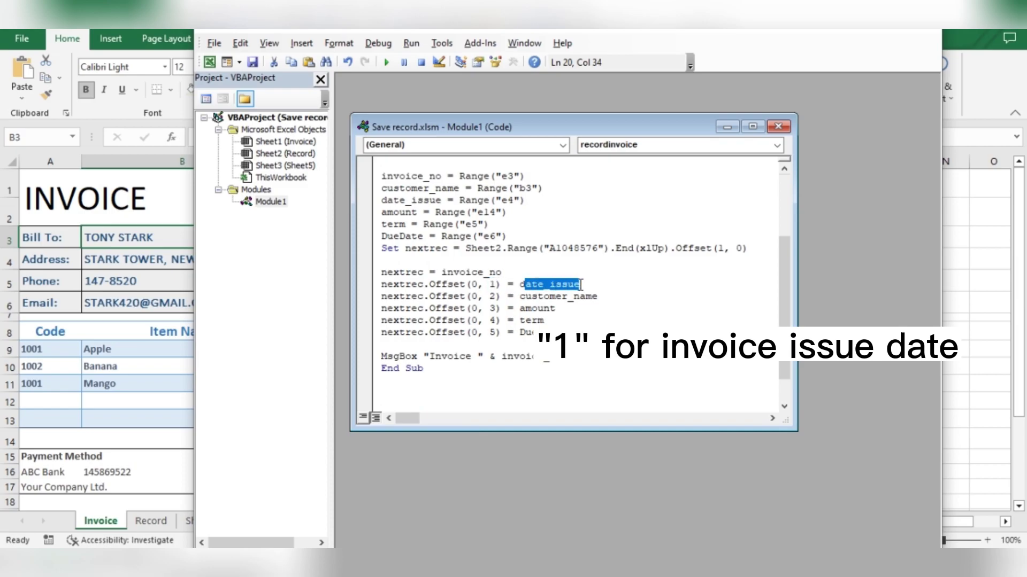
key("alt+Tab")
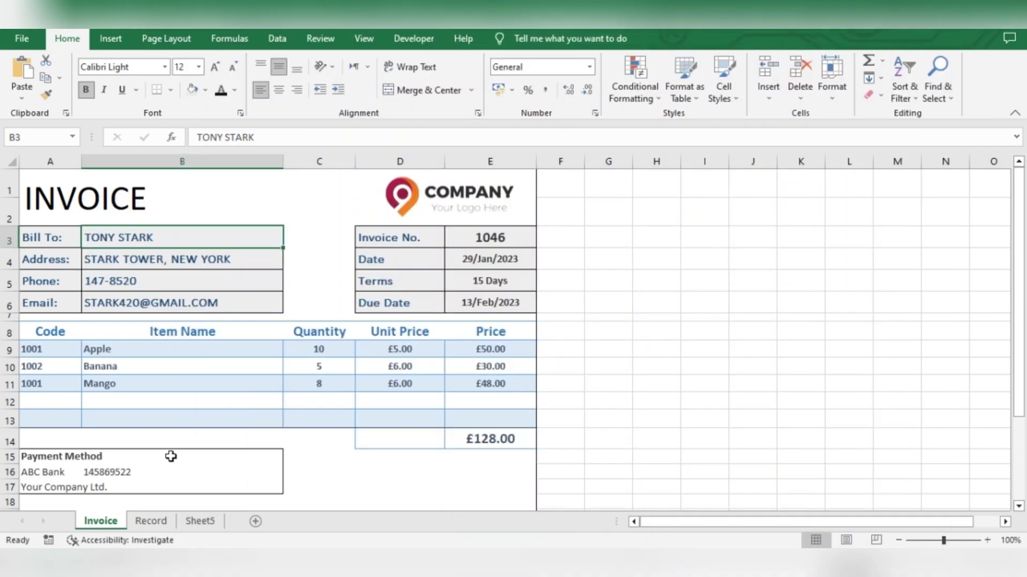
left_click(151, 520)
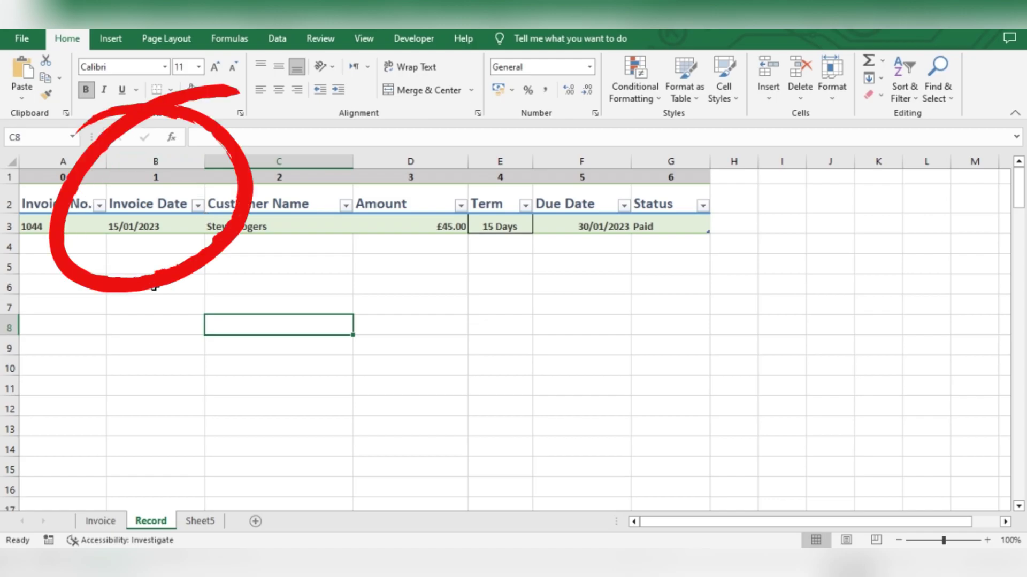
left_click(139, 176)
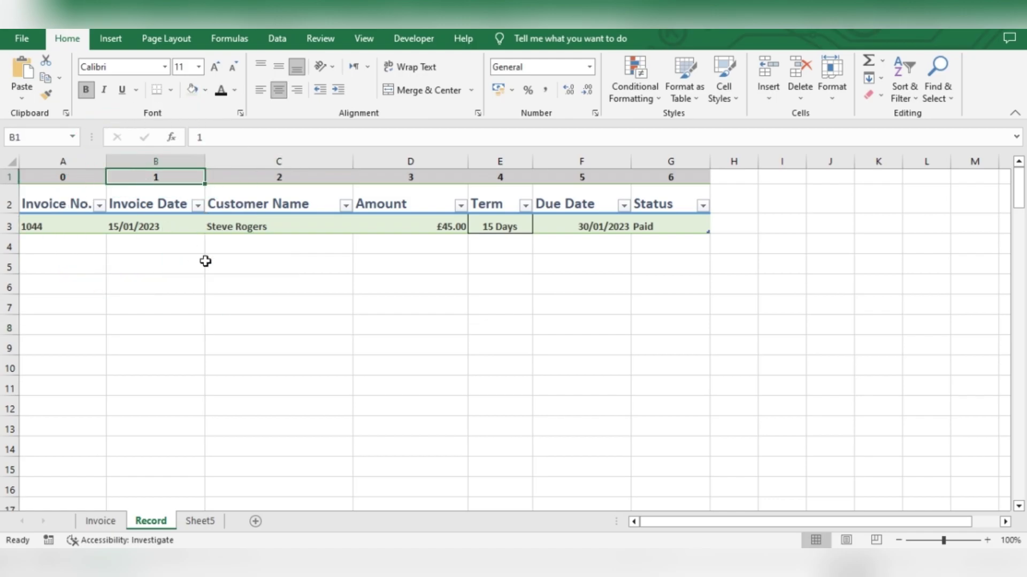
- Compare the customer_name offset of 2 in the macro with the numbered columns on the Record sheet
key("alt+F11")
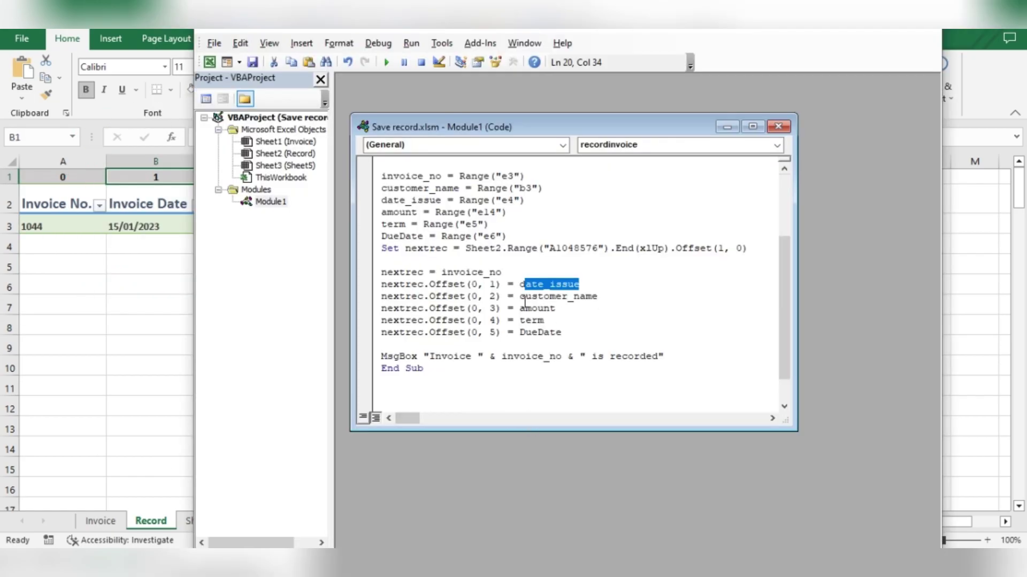
left_click_drag(519, 296, 580, 296)
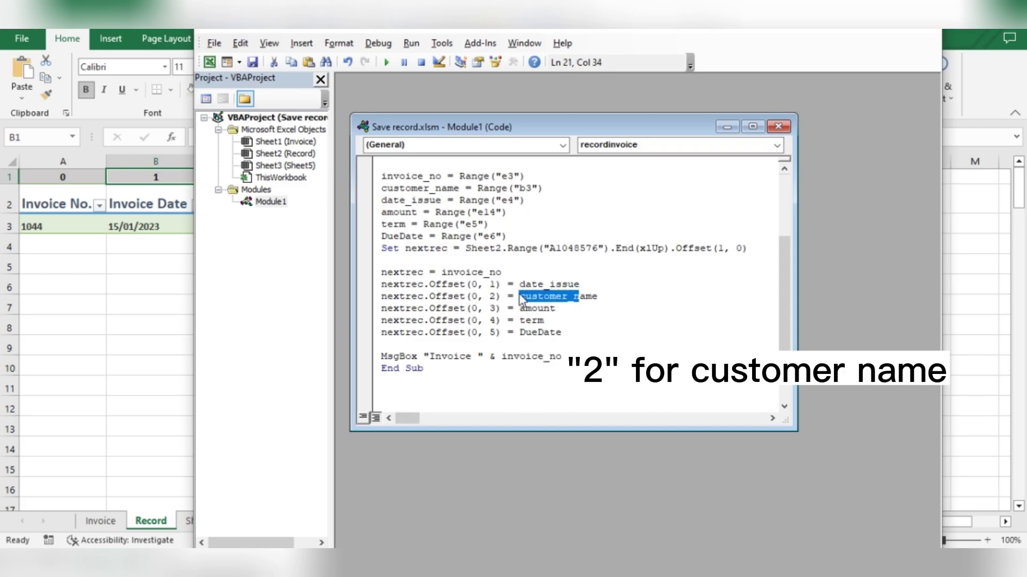
left_click_drag(489, 295, 495, 296)
key("alt+F11")
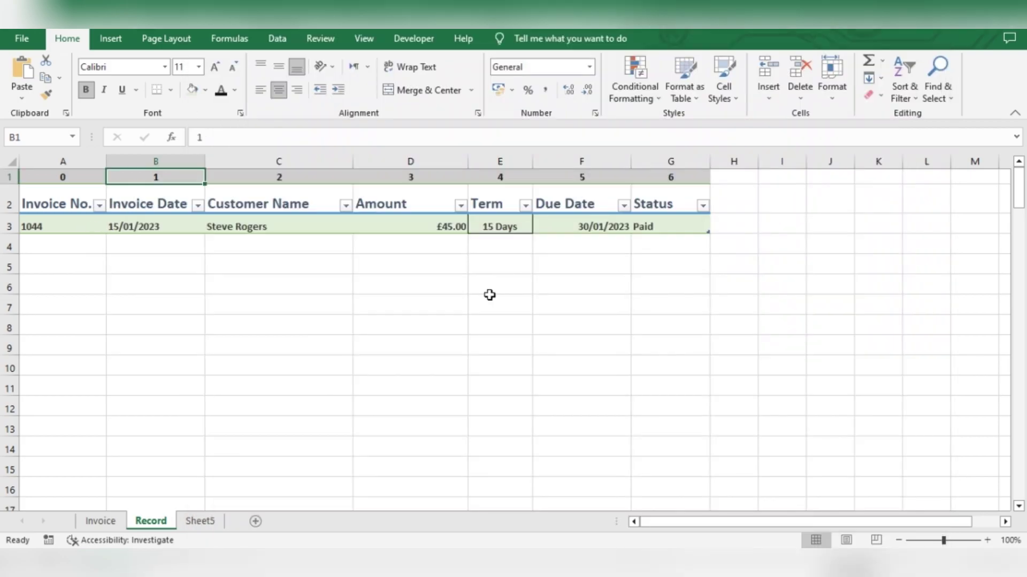
key("alt+F11")
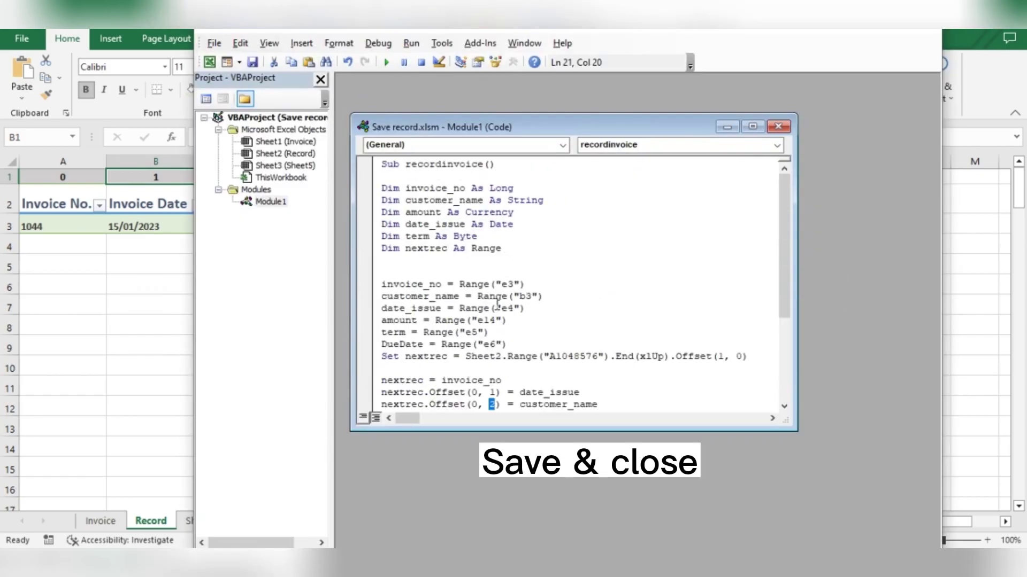
- Add a form control button beside the invoice, over about G1:J3 of the Invoice sheet, and assign it the recordinvoice macro
key("alt+Tab")
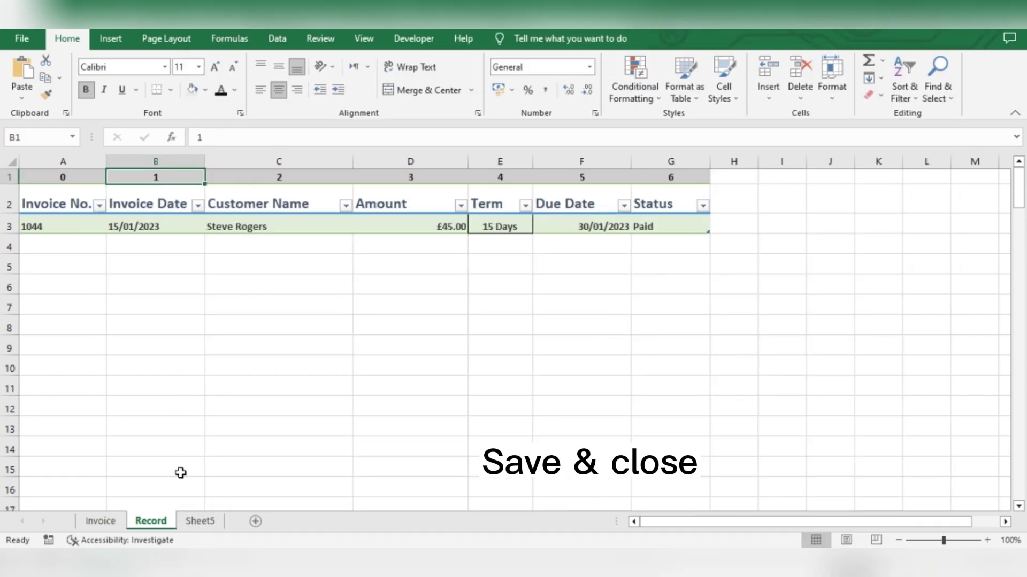
left_click(110, 521)
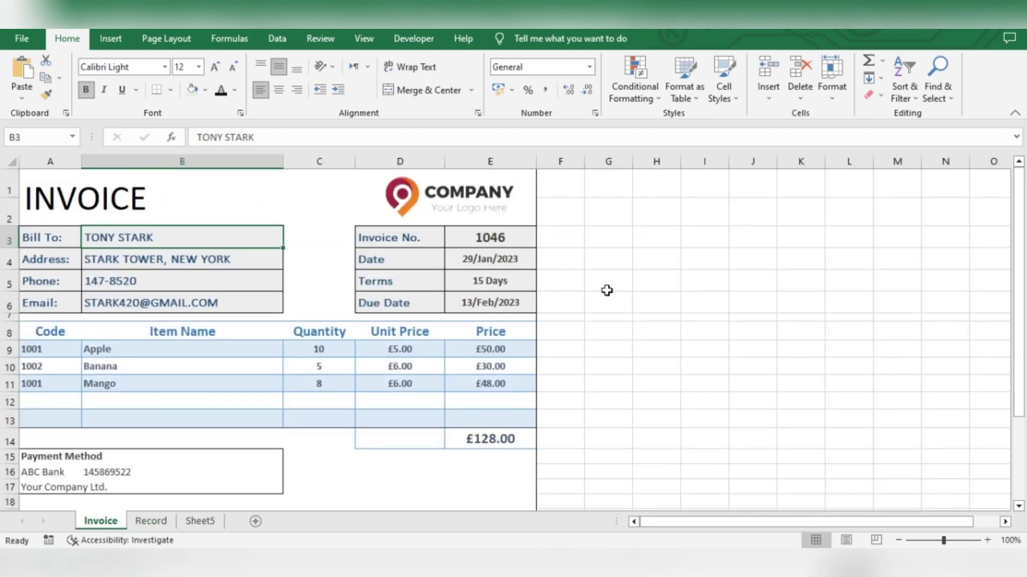
left_click(410, 40)
left_click(318, 78)
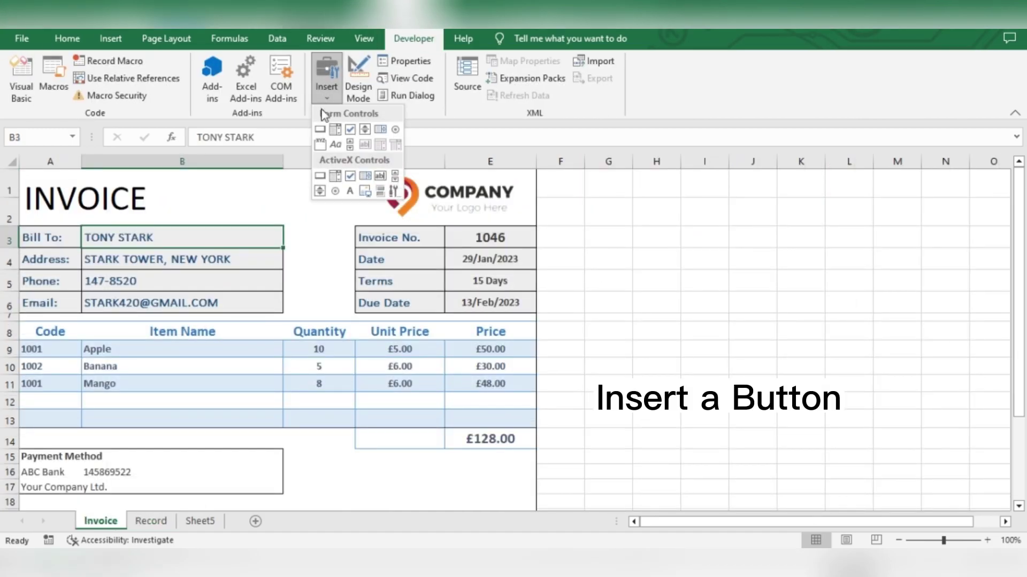
left_click(321, 131)
left_click_drag(615, 192, 781, 248)
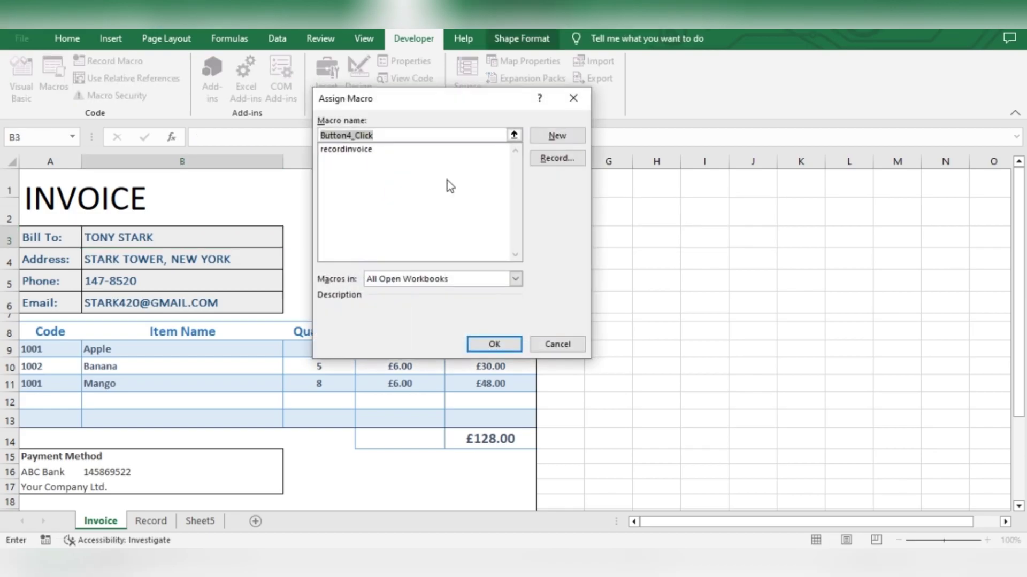
double_click(358, 155)
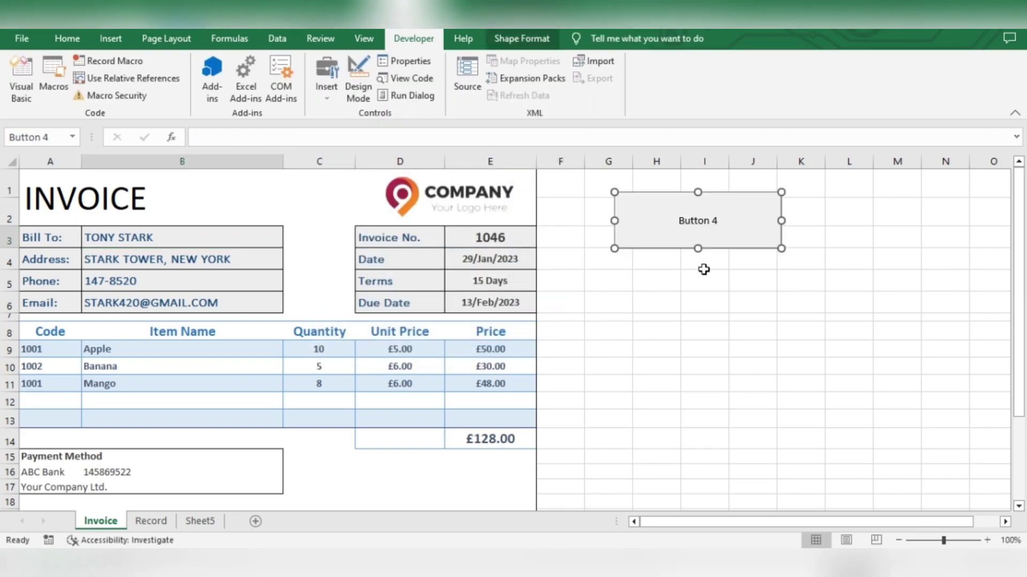
- Change the new button's label to "Record Invoice"
right_click(687, 235)
left_click(714, 296)
key("ctrl+a")
type("Record Invoice")
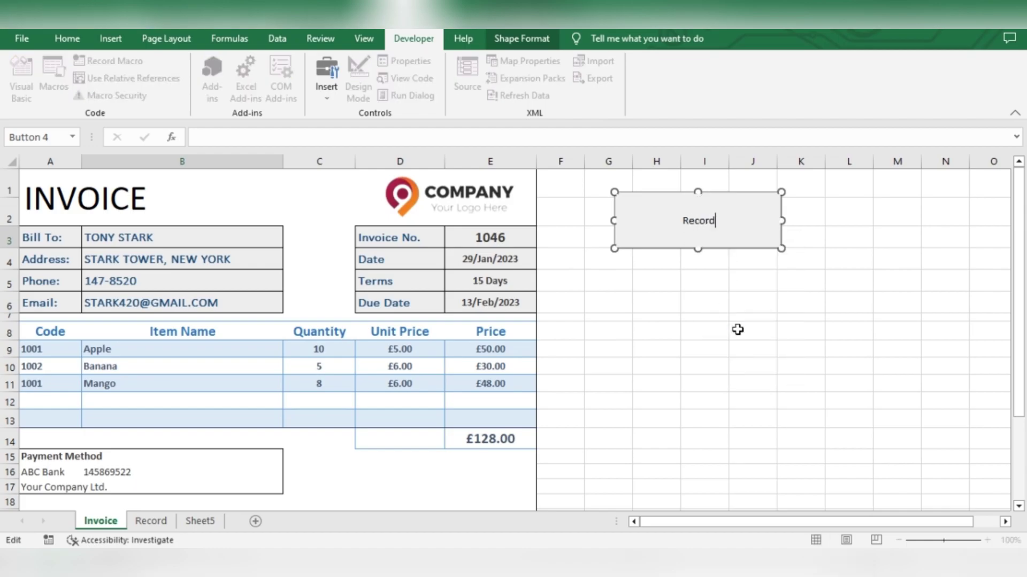
left_click(737, 329)
- Make the Record Invoice button's label bold and increase its font size by two steps
right_click(716, 209)
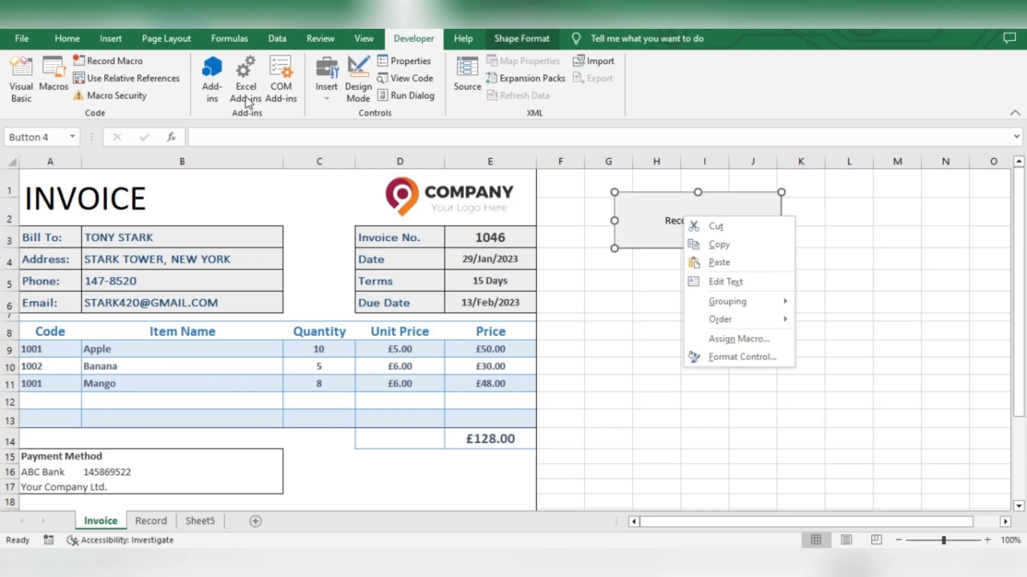
left_click(67, 38)
left_click(86, 89)
left_click(215, 66)
left_click(214, 66)
left_click(663, 332)
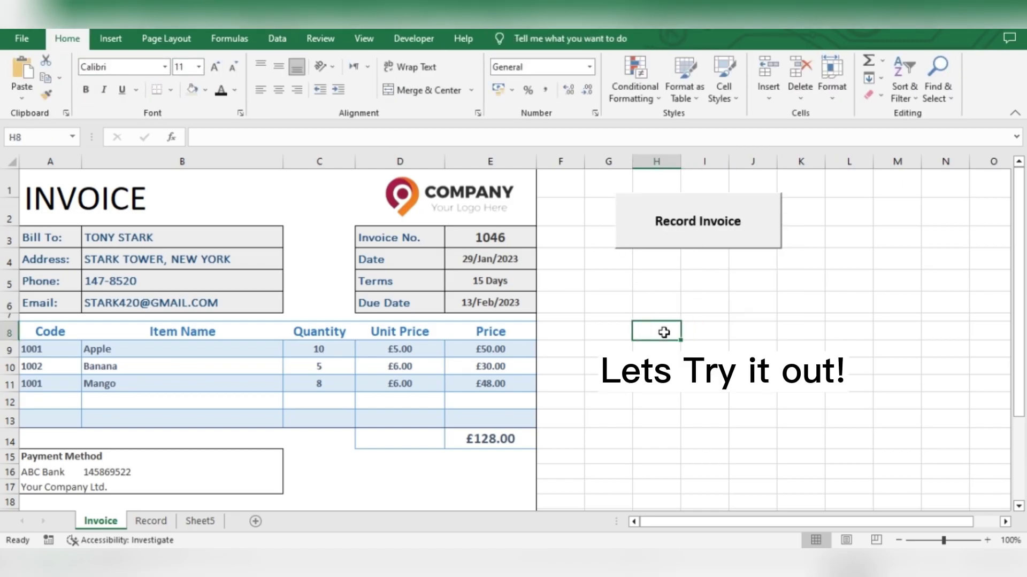
- Record the current invoice with the Record Invoice button, check the new entry on the Record sheet, and return to the Invoice sheet
left_click(725, 224)
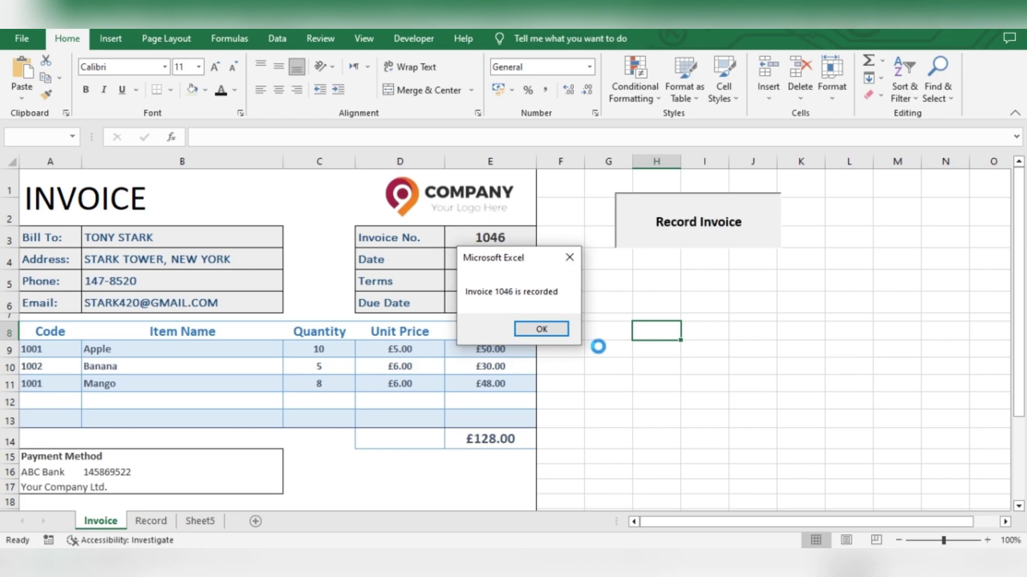
left_click(542, 330)
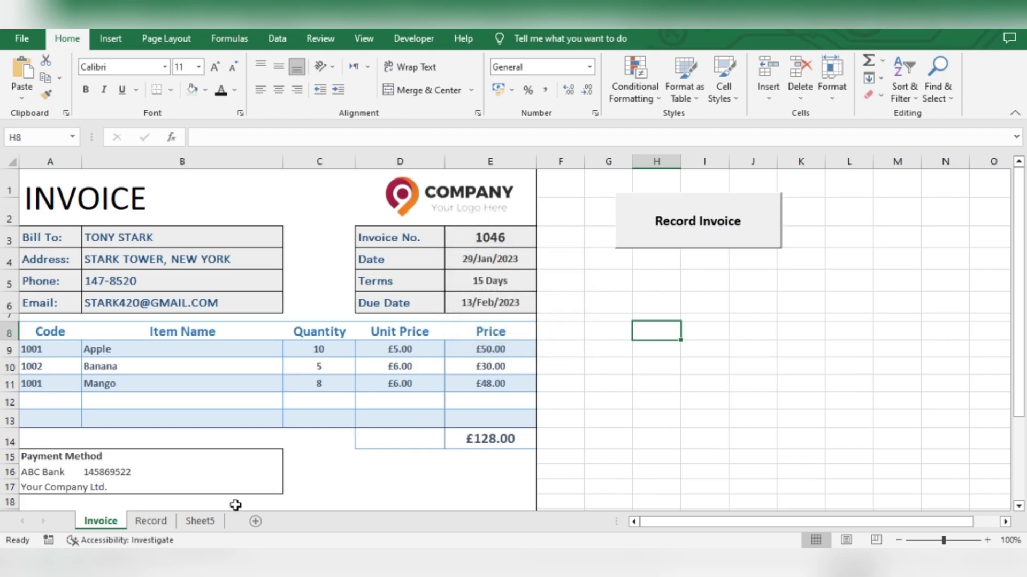
left_click(152, 522)
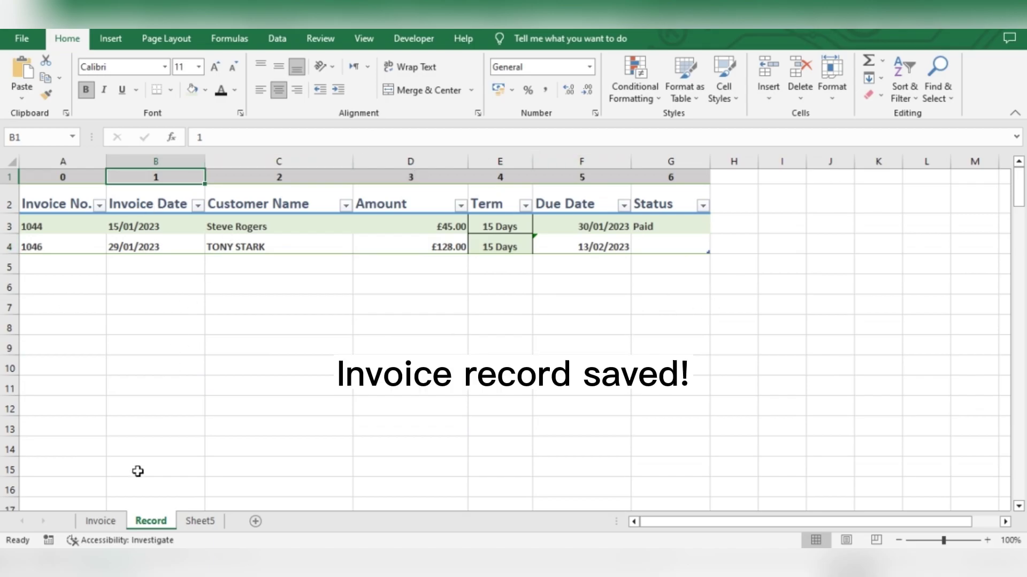
left_click(100, 521)
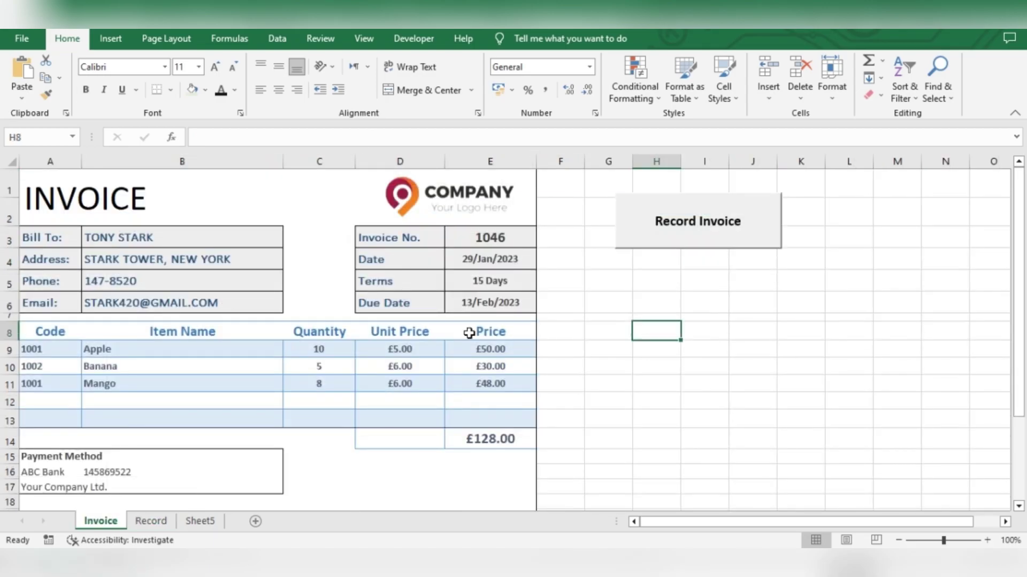
- Change the invoice number to 1075, the Banana quantity to 20, and enter a different customer name in the Bill To field
left_click(469, 233)
type("1075")
left_click(337, 382)
key("Up")
type("20")
key("Return")
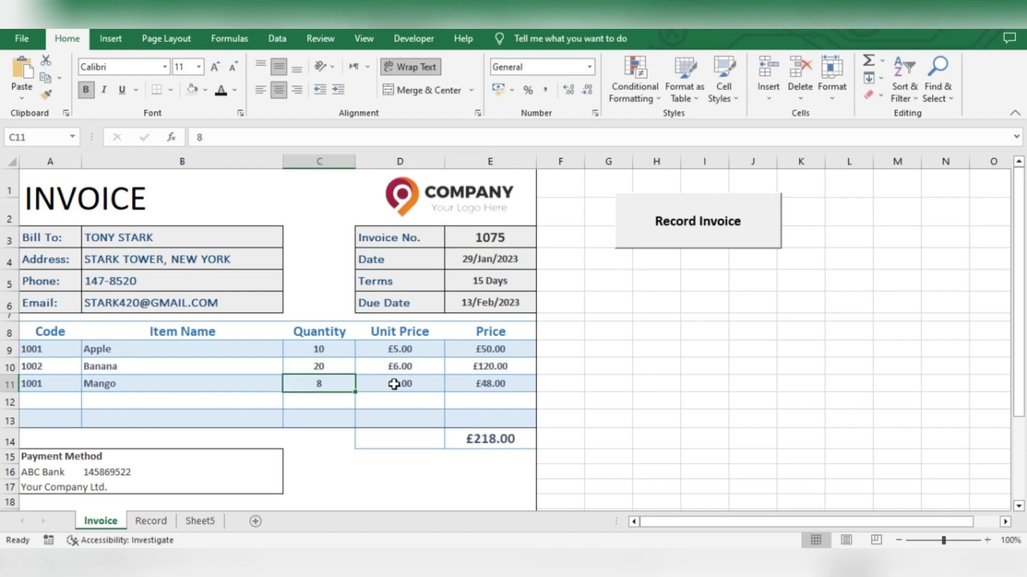
left_click(200, 240)
type("Steve Rogers")
key("Tab")
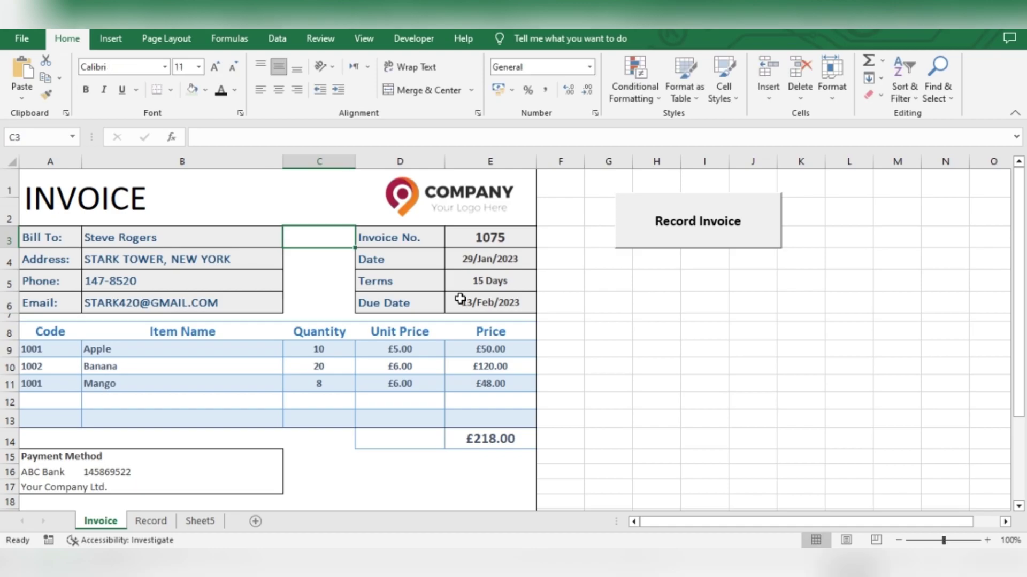
- Record the updated invoice with the Record Invoice button and view its entry on the Record sheet
left_click(675, 240)
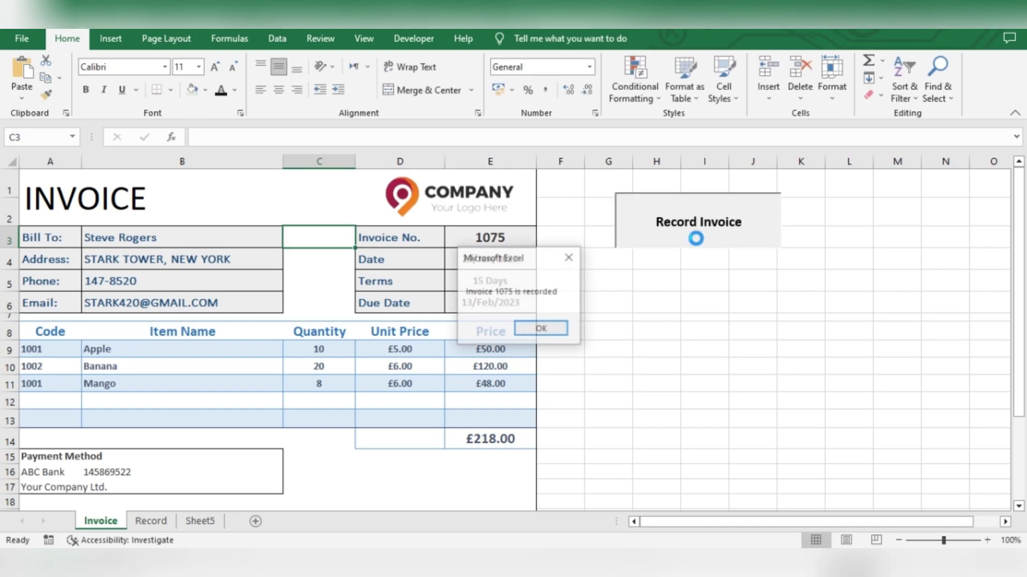
left_click(518, 331)
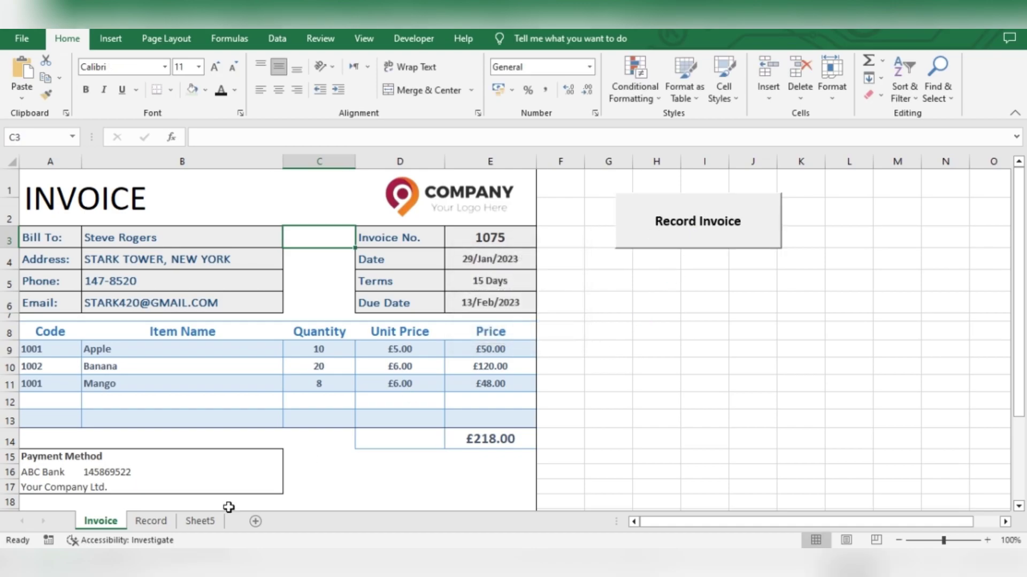
left_click(152, 521)
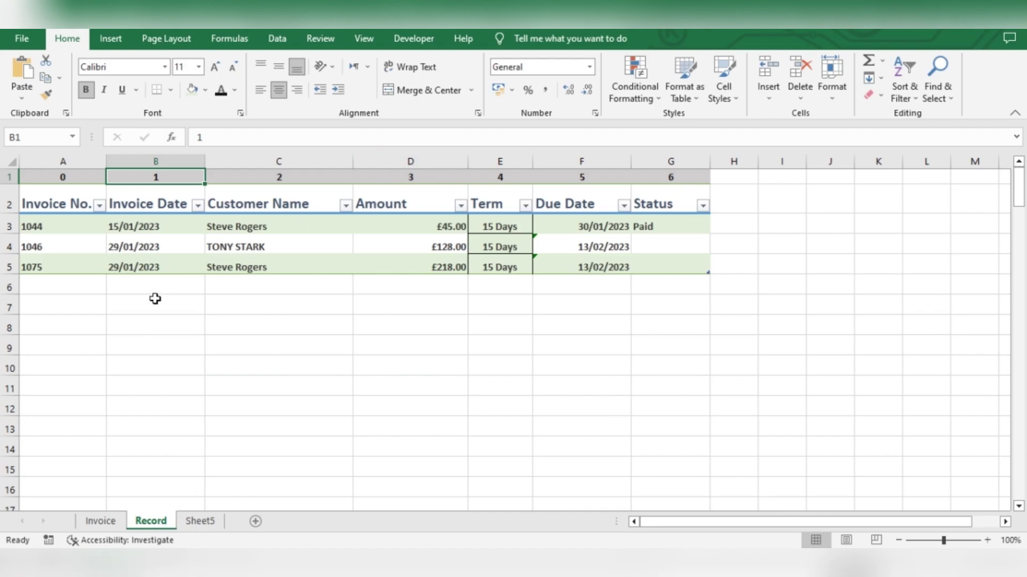
- Set the status of invoices 1046 and 1075 to Pending on the Record sheet, and return to the Invoice sheet
left_click(656, 253)
left_click(716, 246)
left_click(674, 268)
left_click(671, 268)
left_click(715, 267)
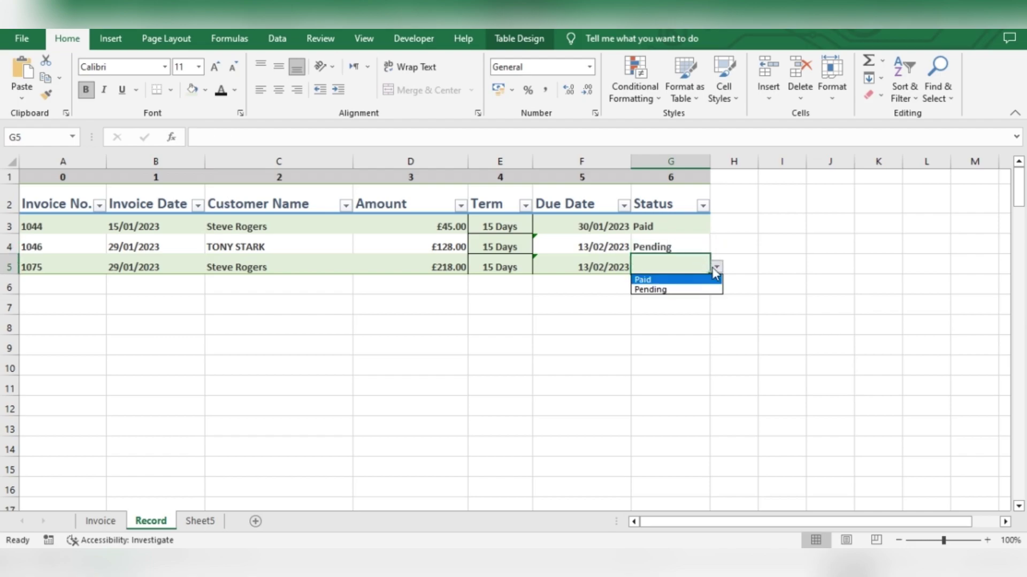
left_click(678, 289)
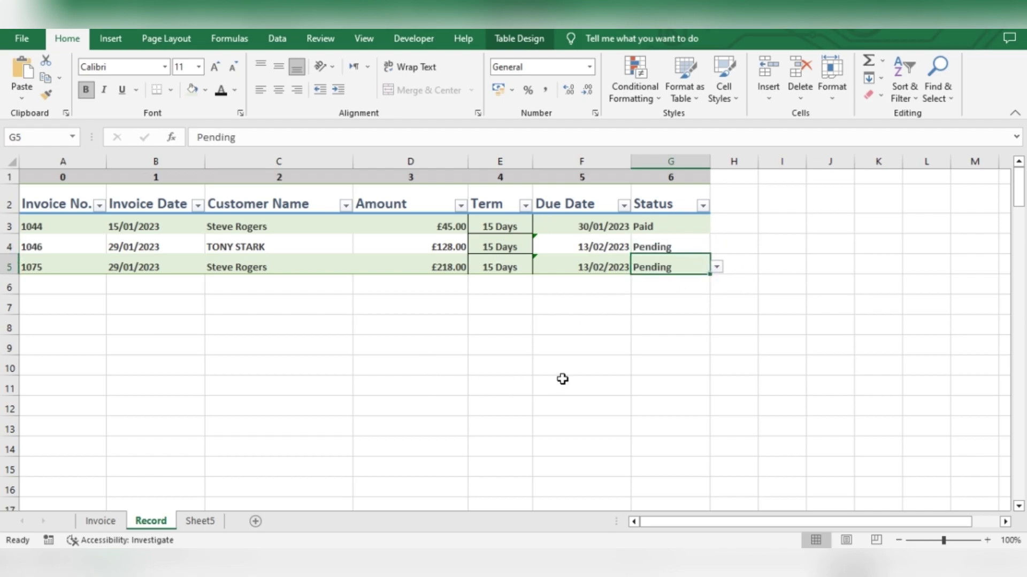
left_click(87, 525)
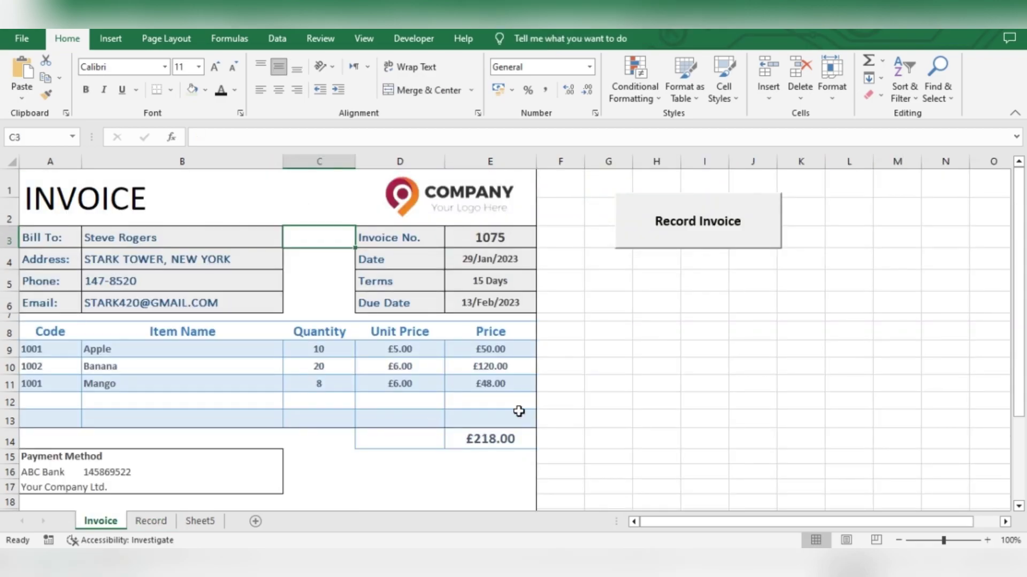
- Write a CreateNewInvoice macro in a new VBA module that clears b3:b6,a9:e13,e5, increments E3 by 1, saves the workbook and shows the next invoice number
key("Right")
key("Right")
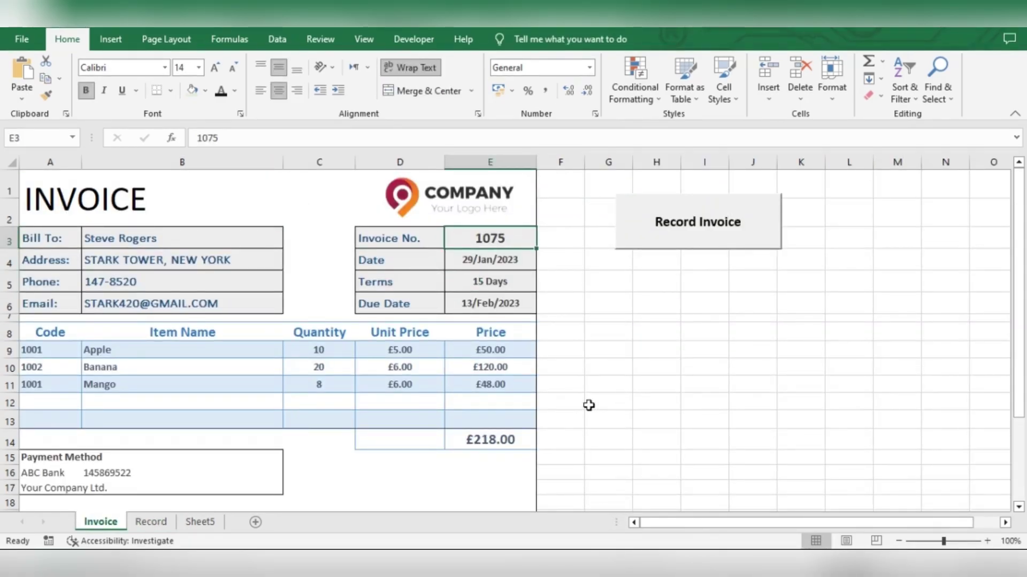
left_click(413, 39)
left_click(27, 83)
left_click(307, 43)
left_click(316, 92)
left_click_drag(484, 191, 376, 131)
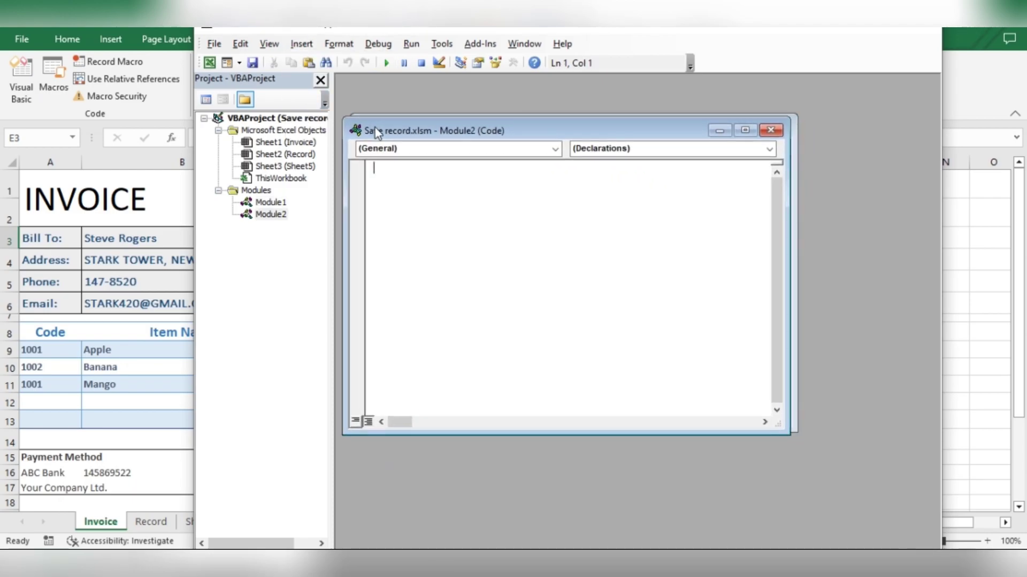
type("Sub CreateNewInvoice() invoice_no = Range(\"E3\") Range(\"b3:b6,a9:e13,e5\").ClearContents  Range(\"E3\") = invoice_no + 1 ThisWorkbook.Save MsgBox \"Your Next Invoice No. is \" & invoice_no + 1  End Sub")
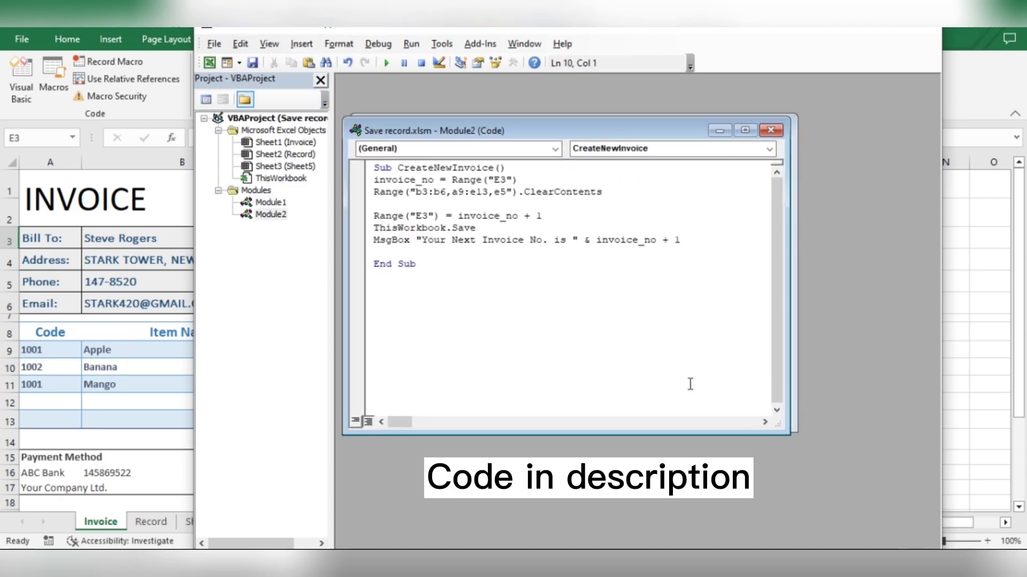
- Compare the macro's E3 and b3:b6 references with the invoice number and customer detail cells on the Invoice sheet
left_click_drag(493, 181, 508, 181)
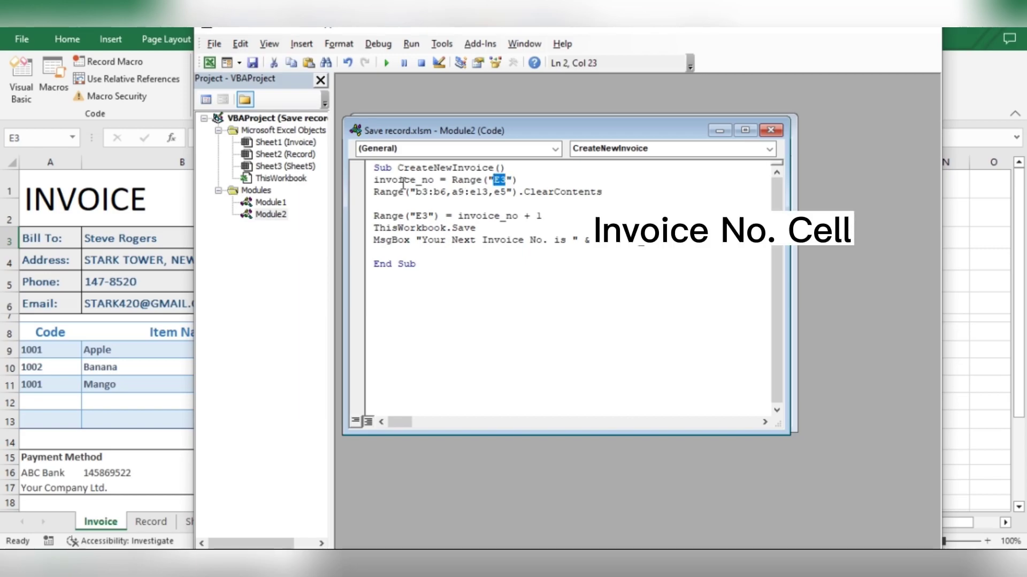
left_click_drag(373, 180, 431, 181)
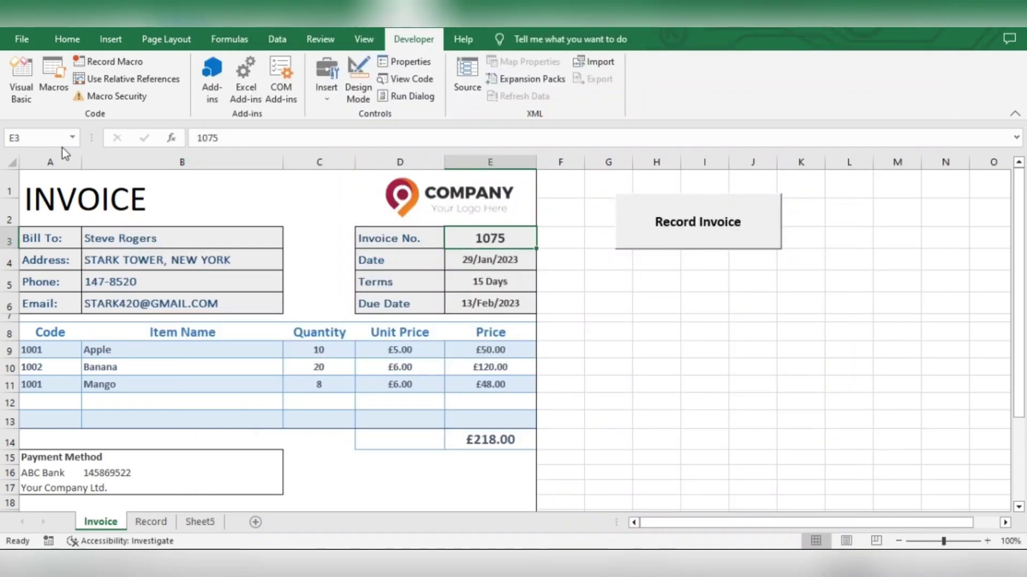
key("alt+Tab")
left_click_drag(415, 192, 605, 200)
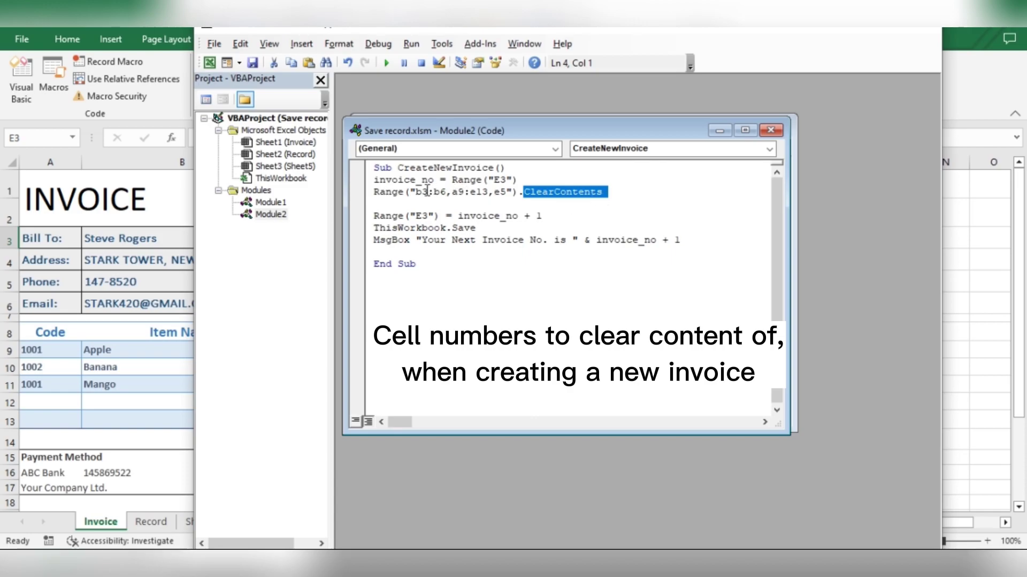
left_click_drag(416, 191, 446, 191)
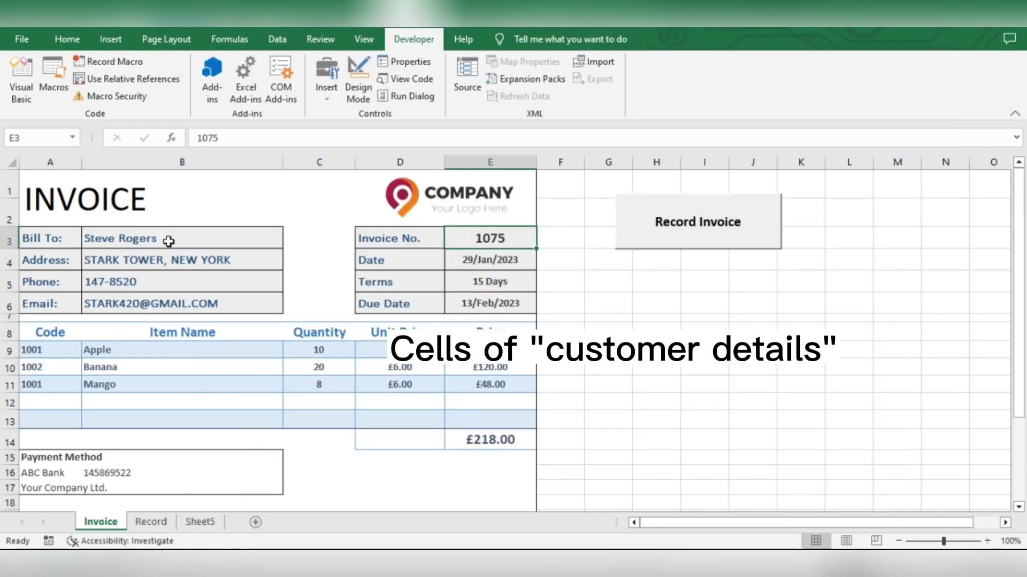
left_click_drag(168, 239, 172, 306)
key("alt+Tab")
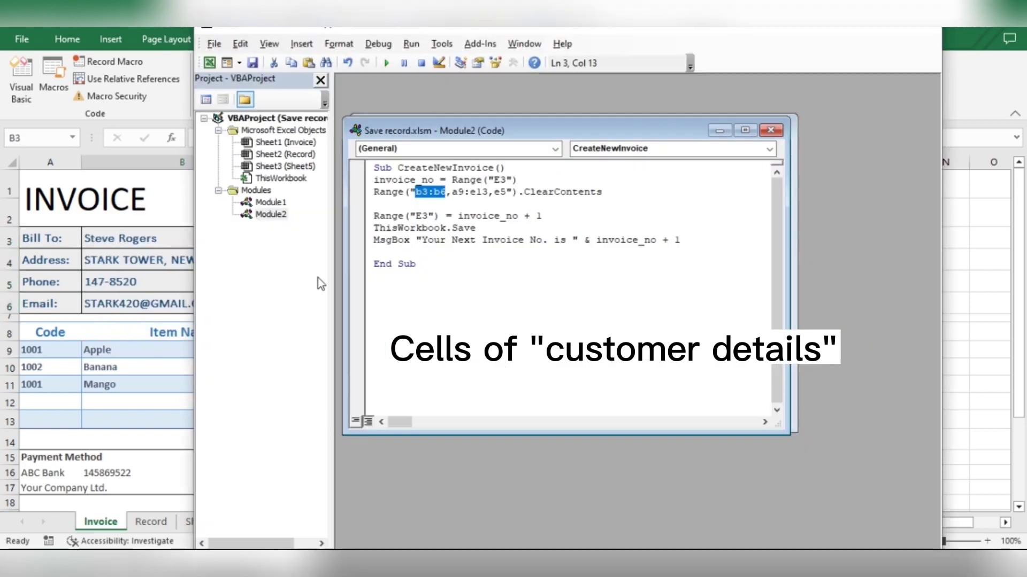
- Compare the macro's a9:e13 and e5 references with the item rows and Terms cell on the Invoice sheet, and close the VBA editor
left_click_drag(452, 193, 486, 193)
key("alt+Tab")
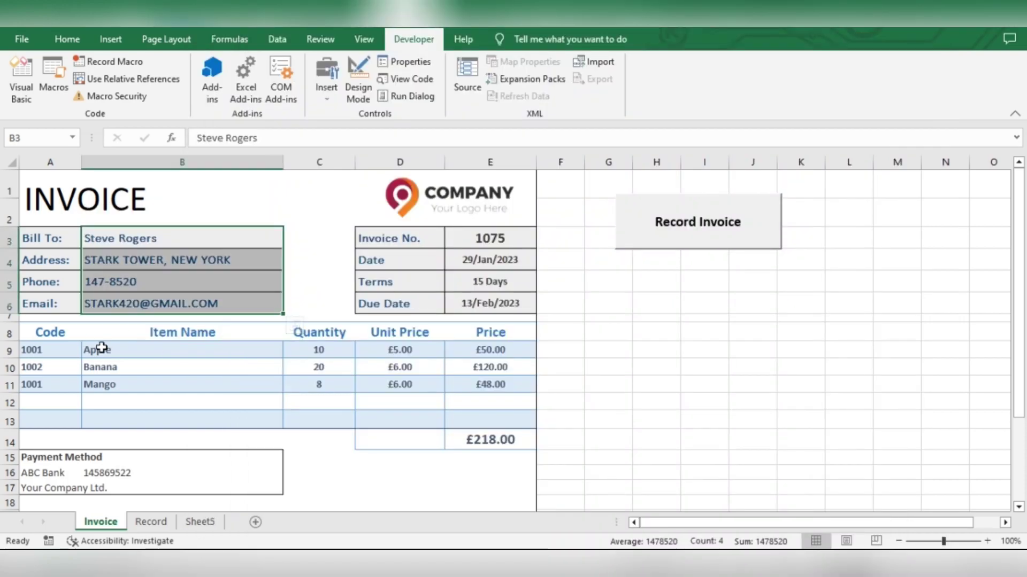
left_click_drag(78, 348, 426, 383)
key("alt+Tab")
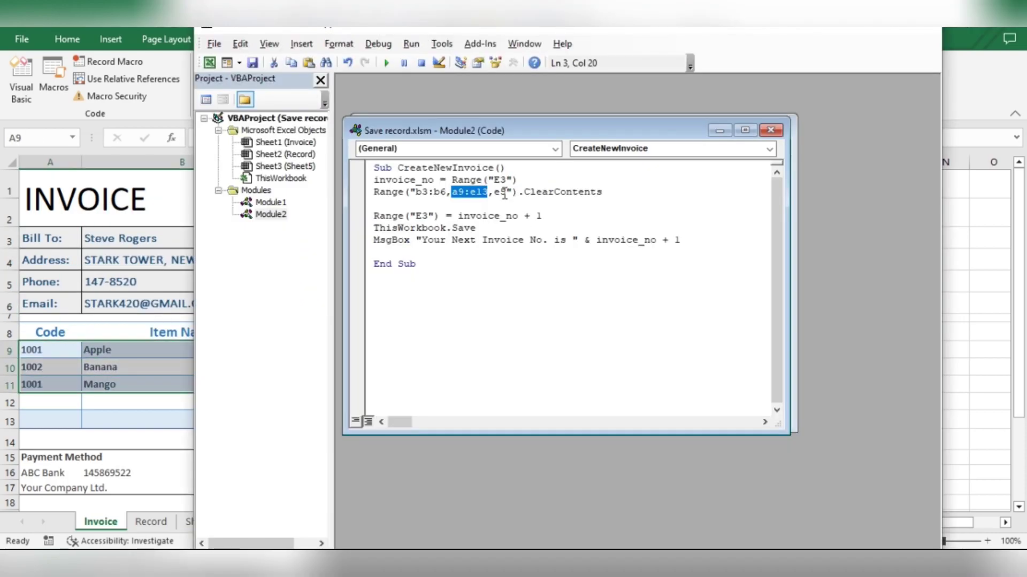
double_click(497, 192)
key("alt+Tab")
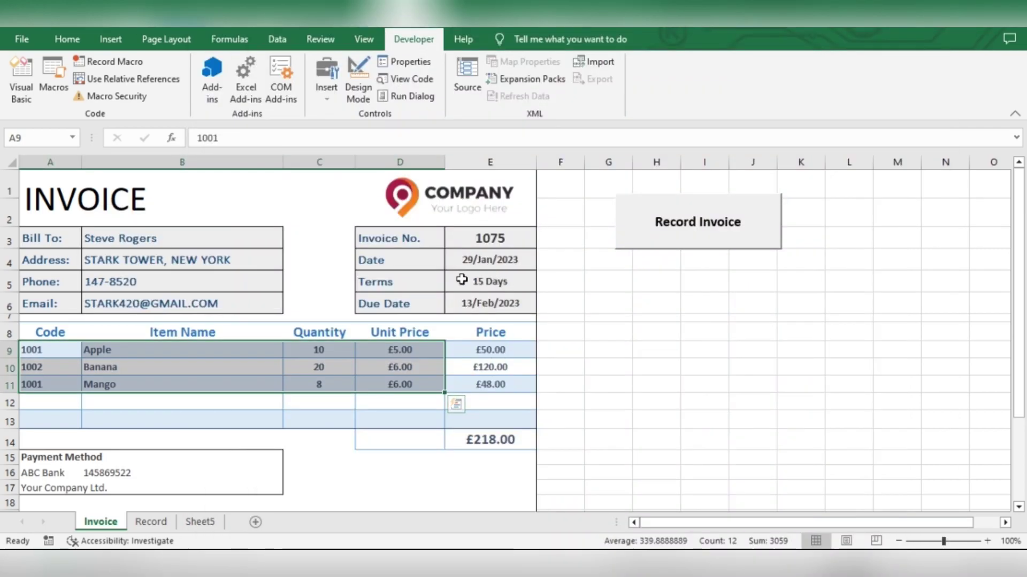
left_click(463, 286)
key("alt+Tab")
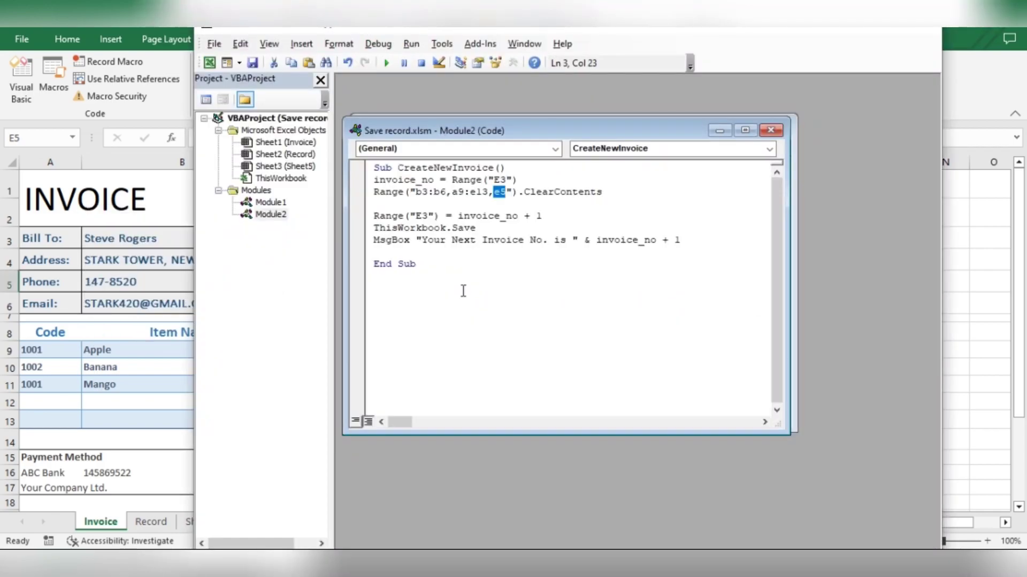
left_click(579, 192)
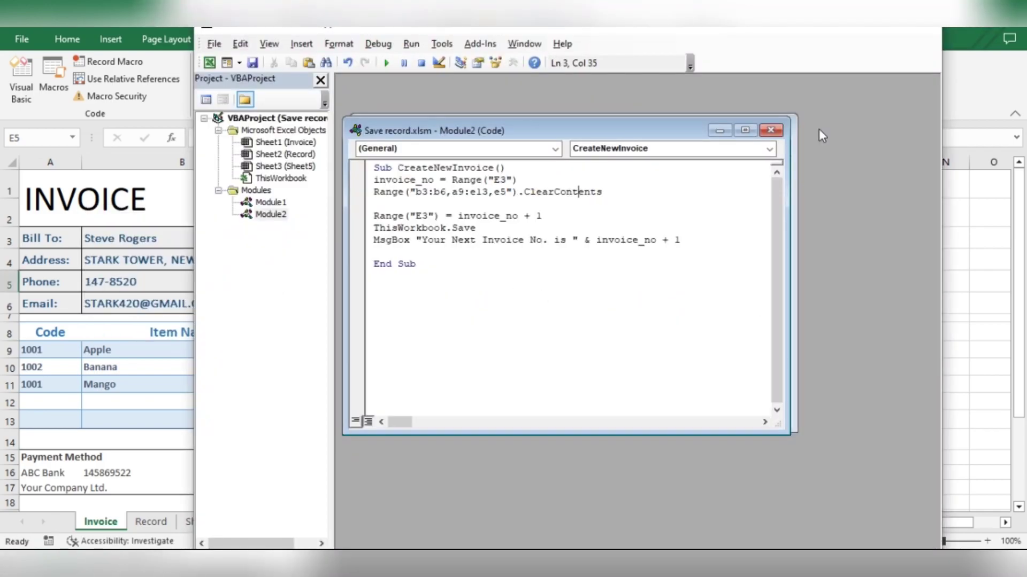
key("alt+q")
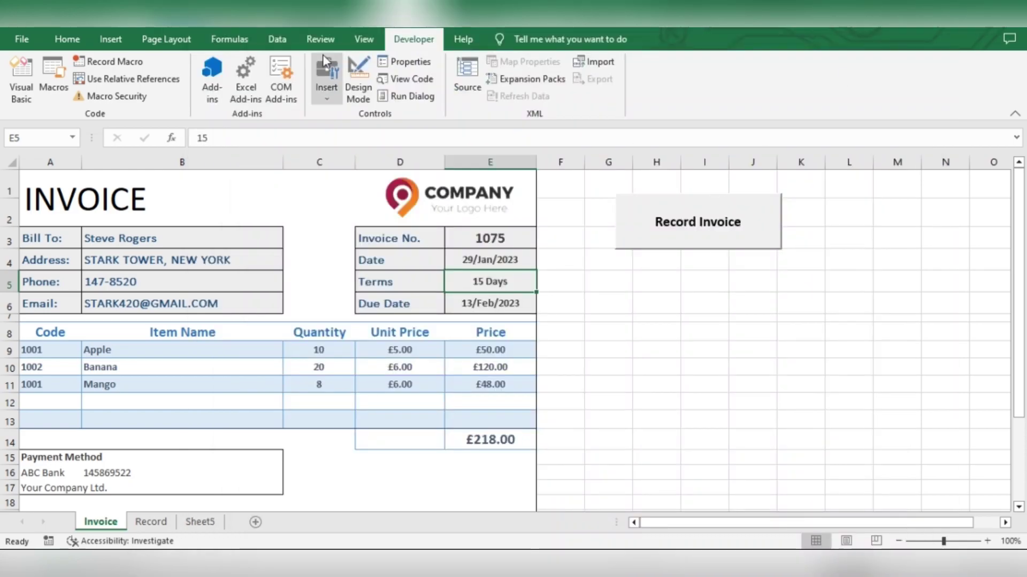
- Add a form control button below Record Invoice, over about G5:K8, and assign it the CreateNewInvoice macro
left_click(329, 85)
left_click(319, 143)
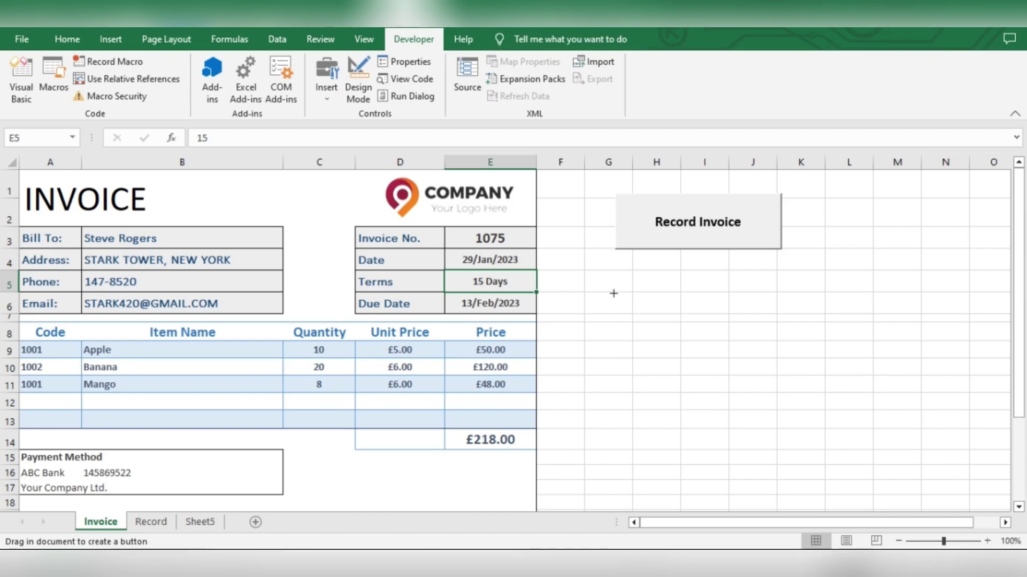
left_click_drag(616, 279, 785, 338)
left_click(366, 151)
left_click(494, 345)
- Change the new button's label to "Create New Invoice"
right_click(695, 326)
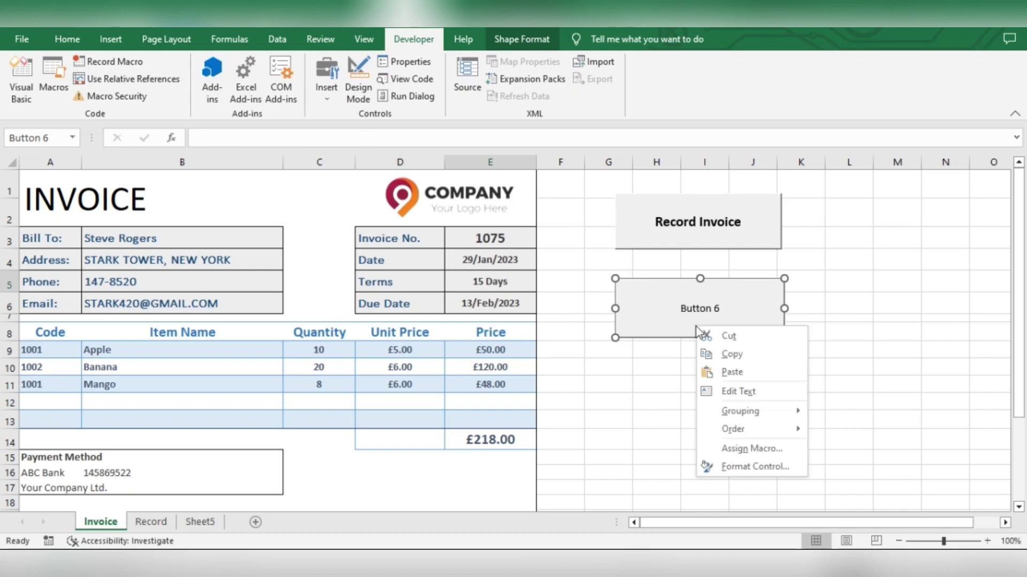
left_click(710, 391)
key("Left")
key("BackSpace")
key("BackSpace")
key("BackSpace")
key("BackSpace")
key("BackSpace")
key("BackSpace")
key("BackSpace")
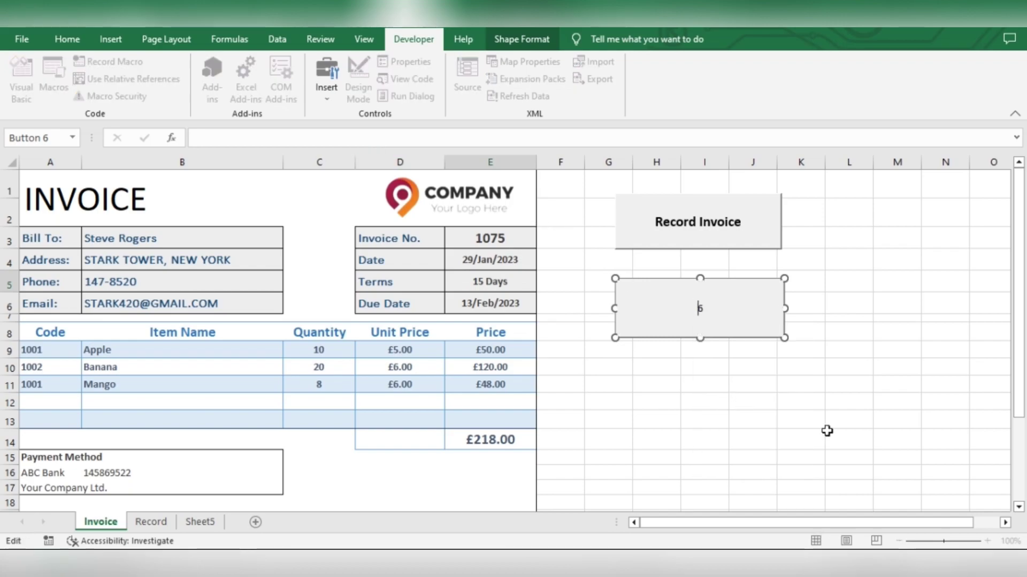
type("Create New Invoice")
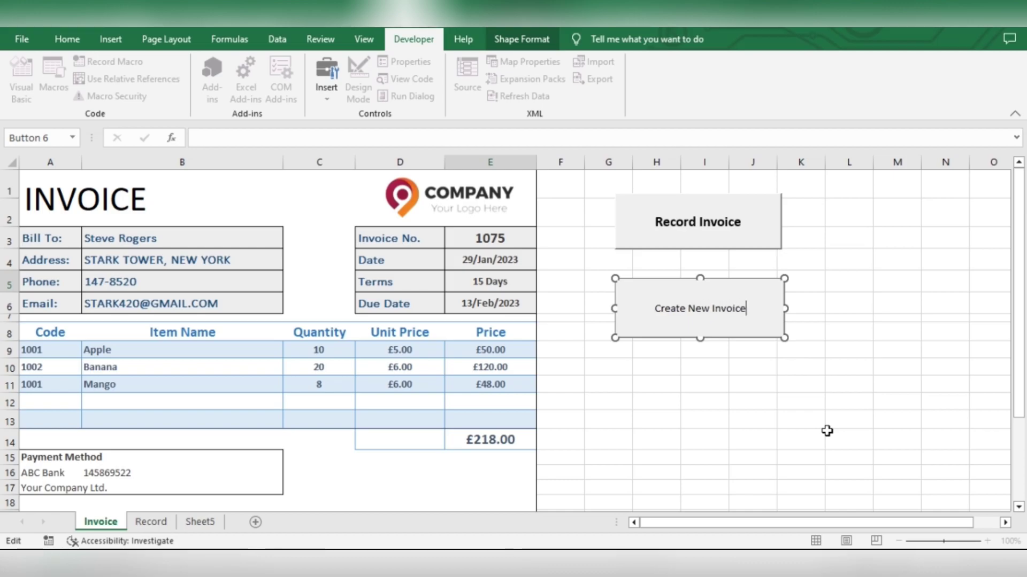
left_click(826, 431)
- Make the Create New Invoice button's label bold with font size 14
right_click(669, 331)
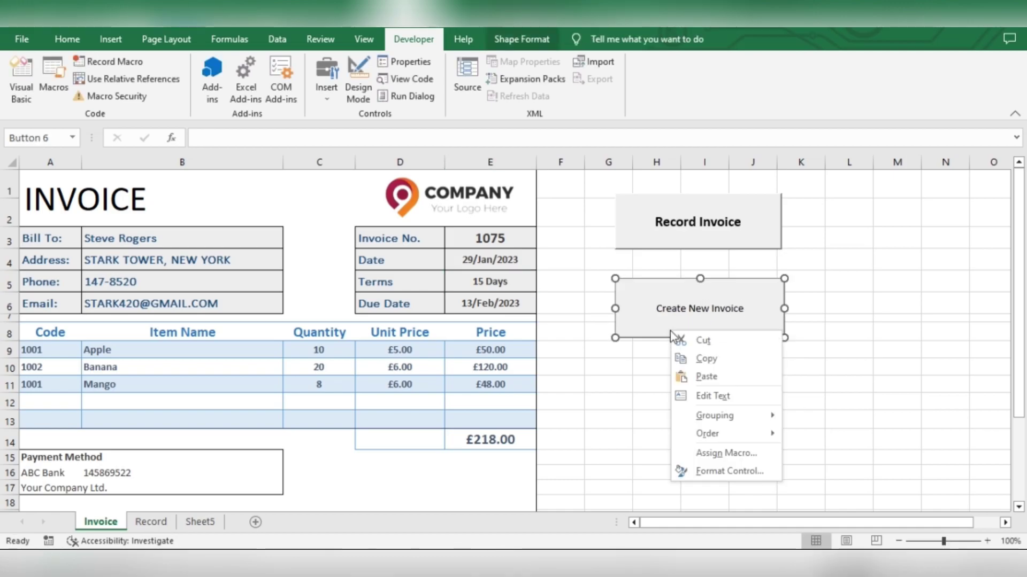
left_click(66, 39)
left_click(215, 67)
left_click(214, 67)
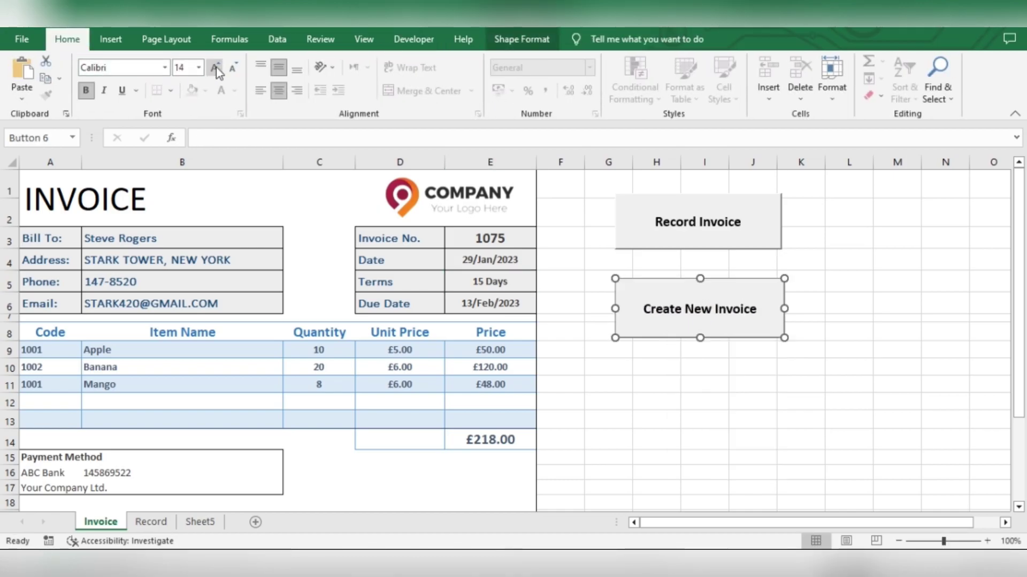
left_click(625, 353)
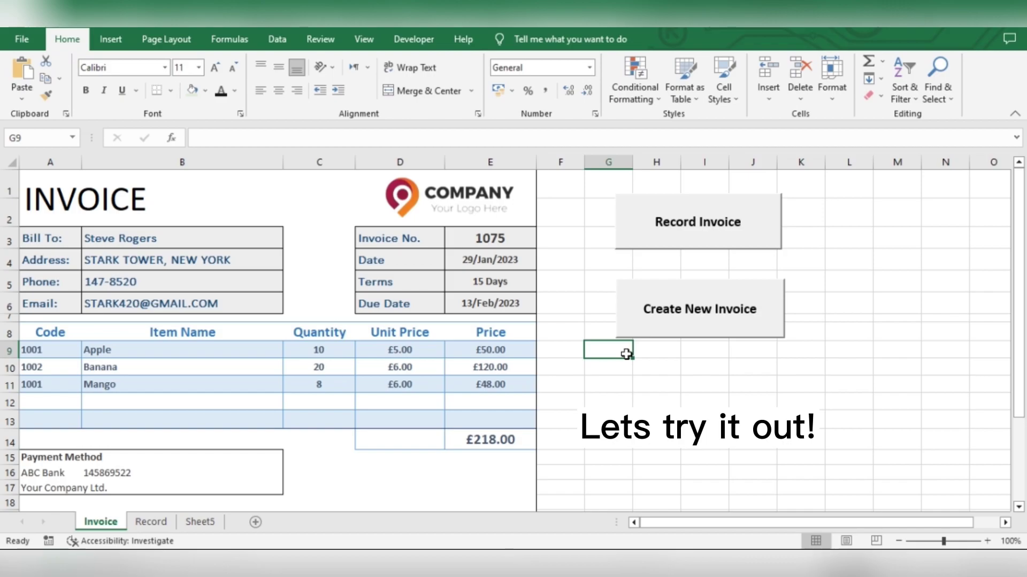
- Start a new invoice with the Create New Invoice button, and set its terms to 30 days and its date to 14/1/2023
left_click(683, 322)
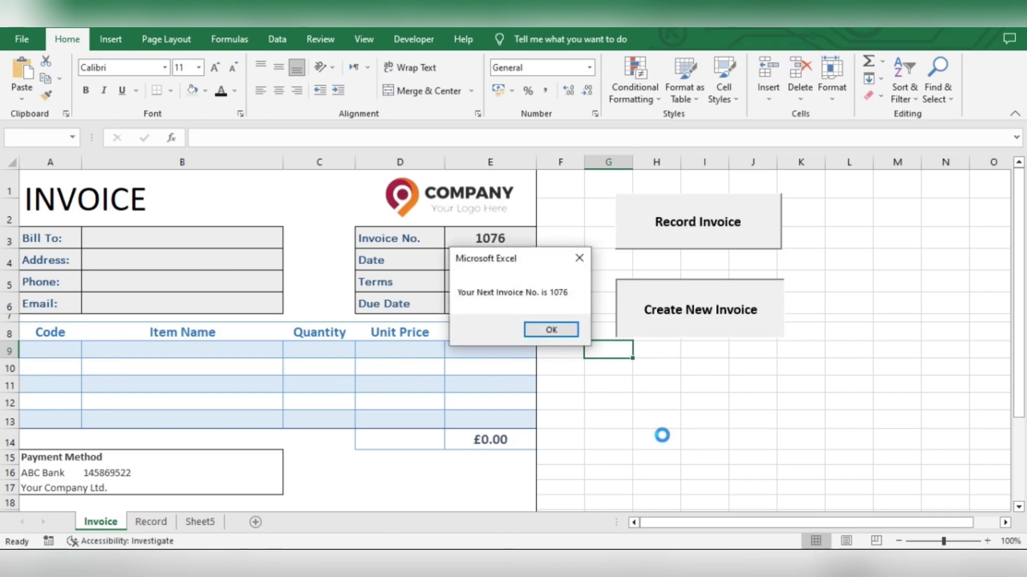
left_click(551, 330)
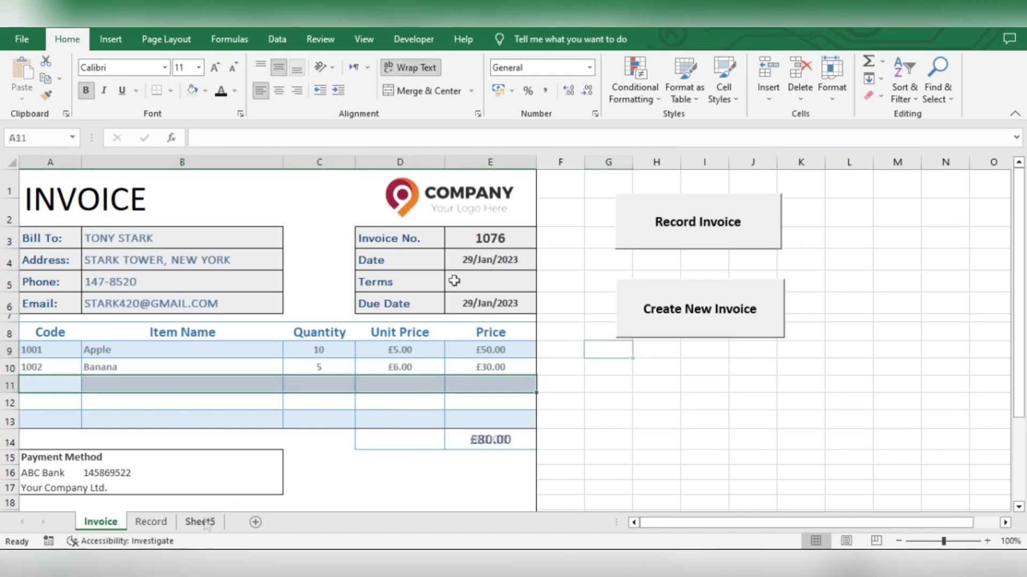
type("30")
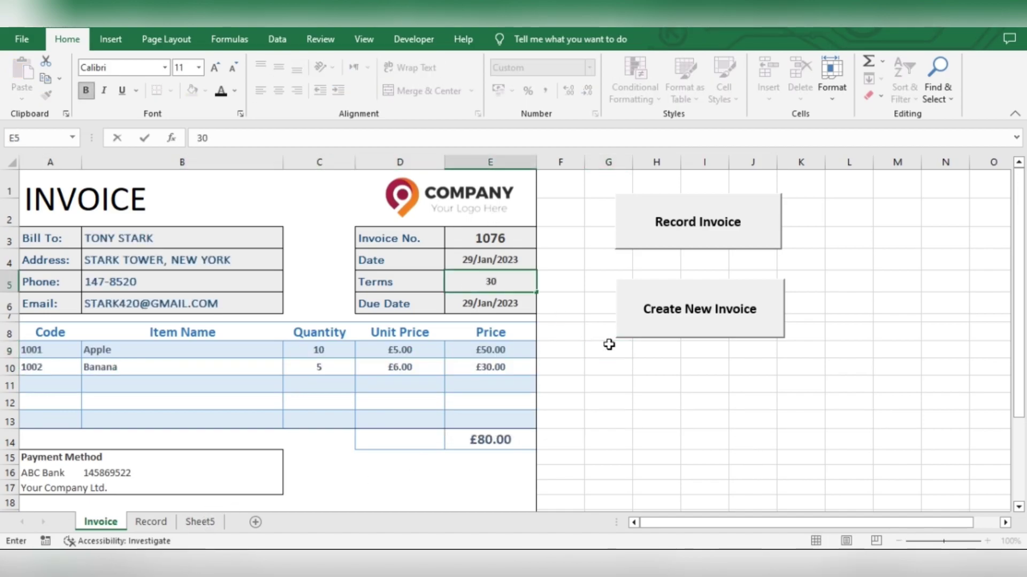
key("Up")
type("14/1/2023")
key("Return")
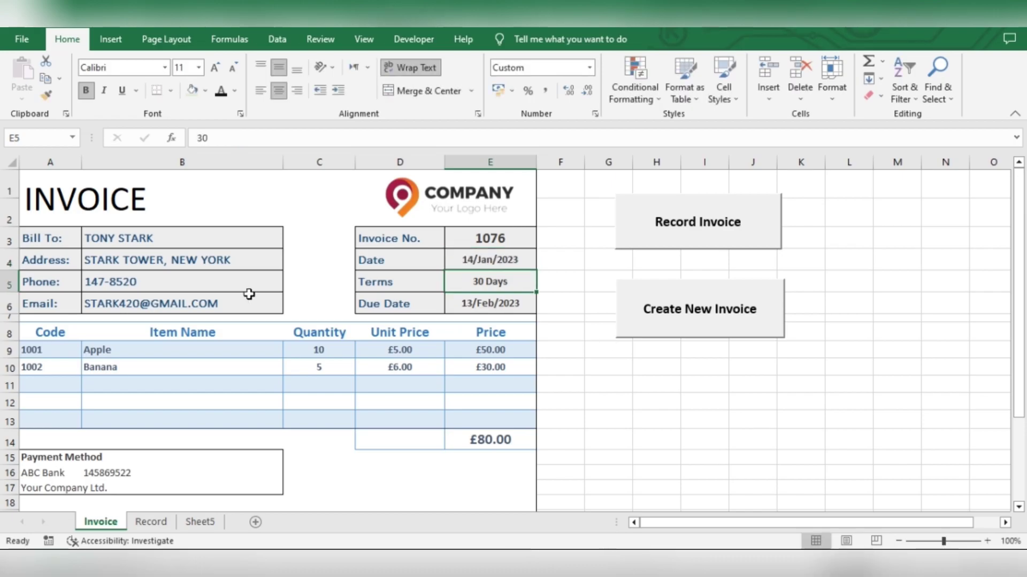
- Set the invoice quantities to 15 for Banana and 20 for Apple
left_click(336, 367)
type("15")
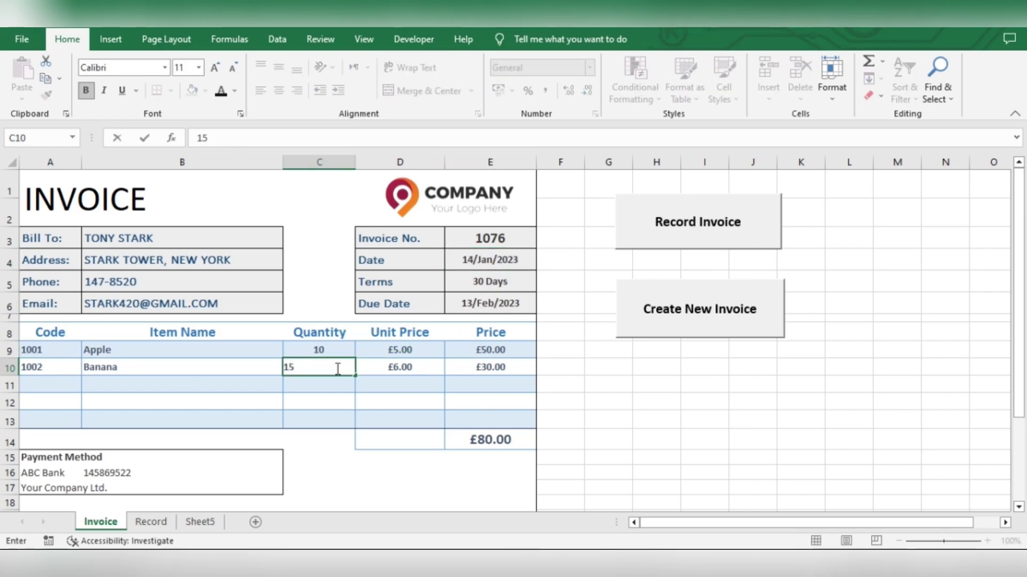
key("Up")
type("20")
key("Tab")
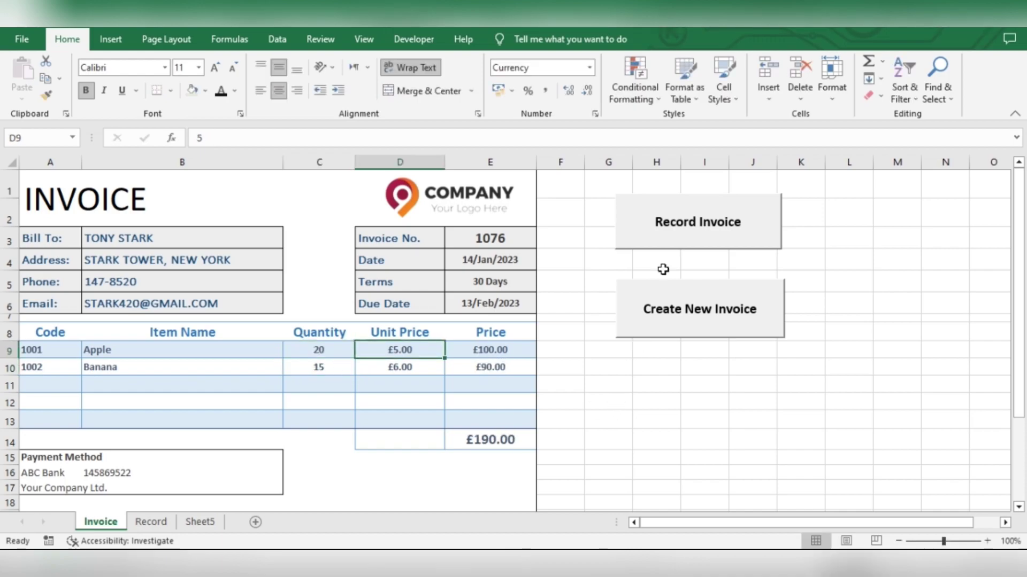
- Record the new invoice with the Record Invoice button, check its entry on the Record sheet, and return to the Invoice sheet
left_click(680, 251)
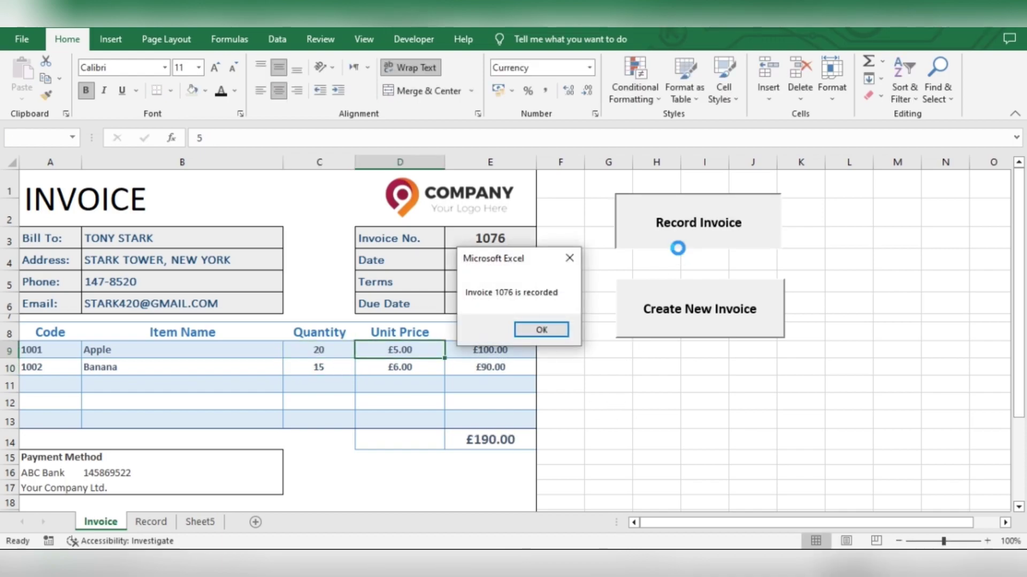
left_click(540, 330)
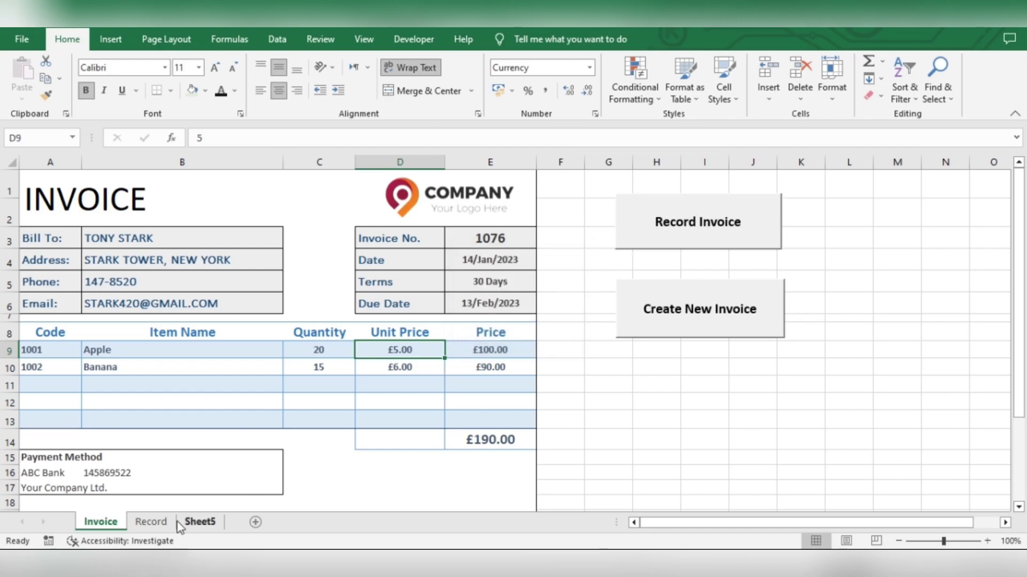
left_click(150, 522)
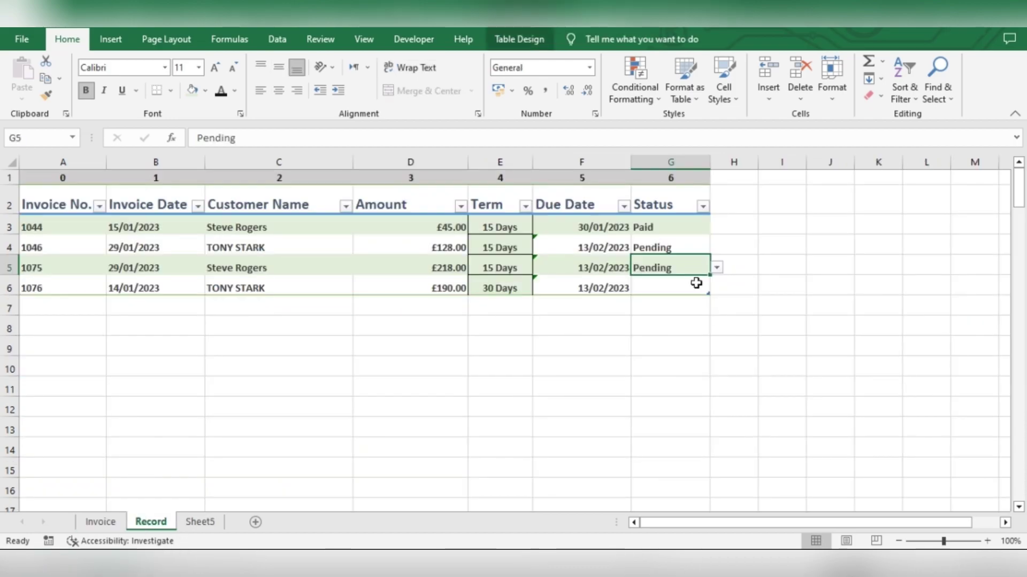
left_click(114, 526)
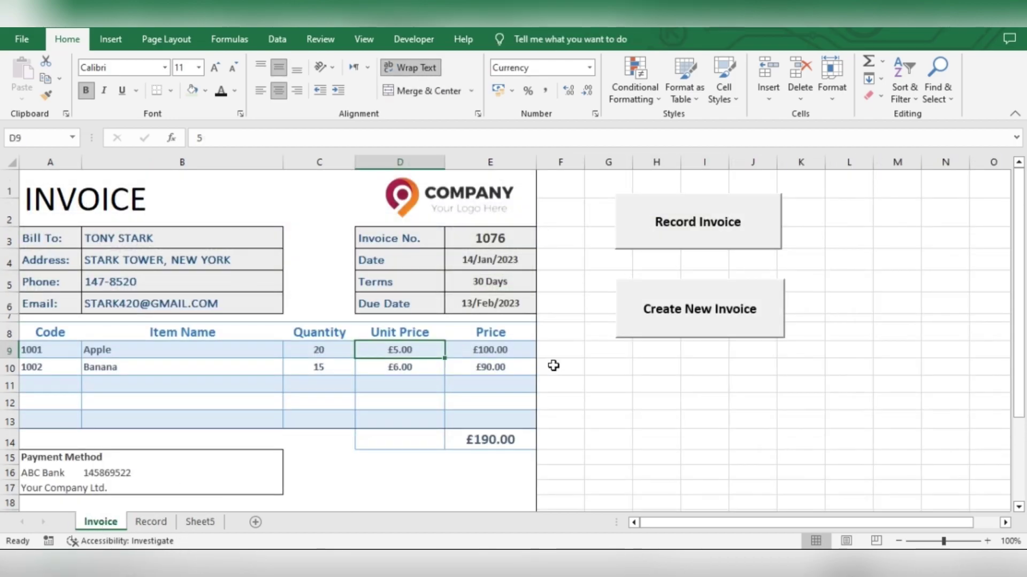
- Clear the invoice and advance its number with the Create New Invoice button
left_click(684, 322)
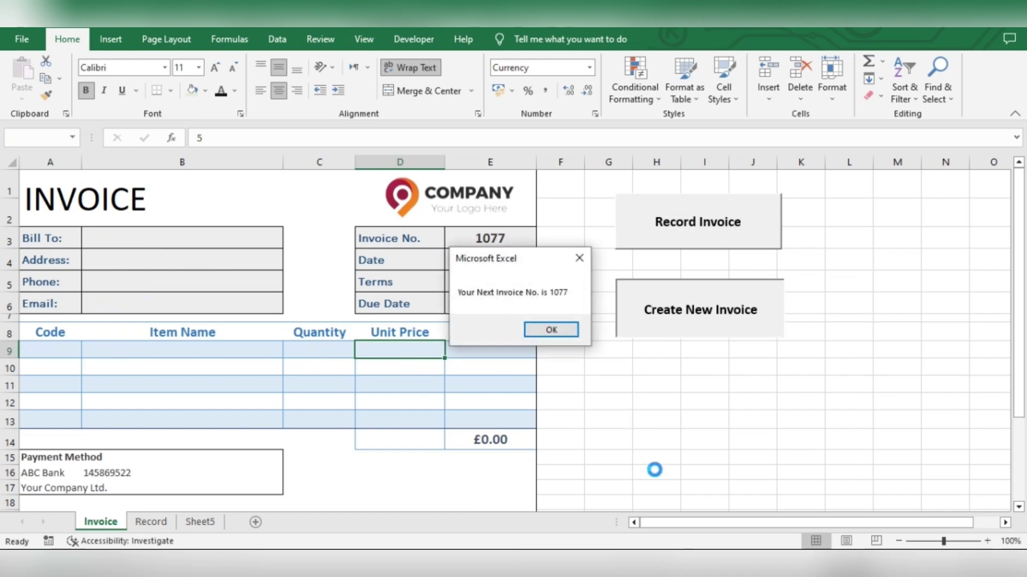